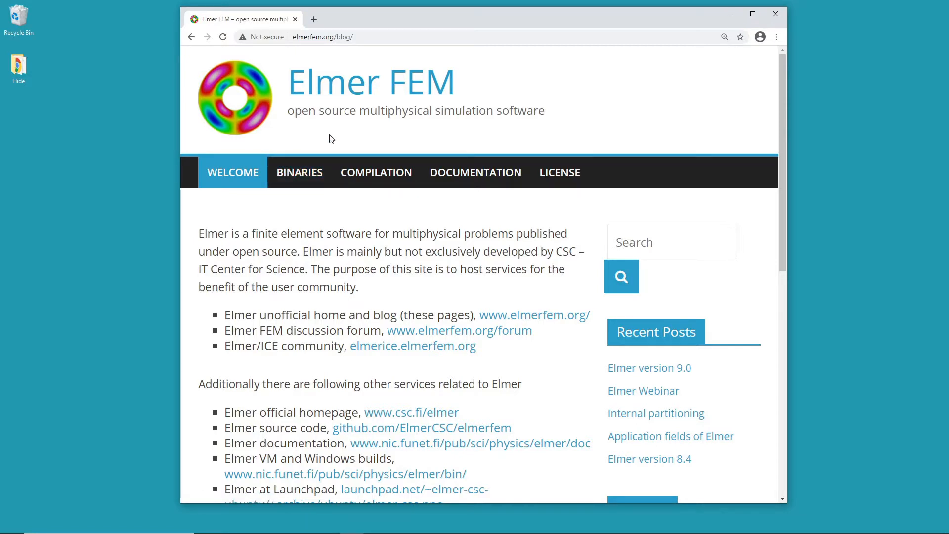
Step: Download ElmerFEM-gui-nompi-Windows-AMD64.zip from the nic.funet.fi Windows builds linked on the site's Binaries page
{"action": "left_click", "coordinate": [295, 174]}
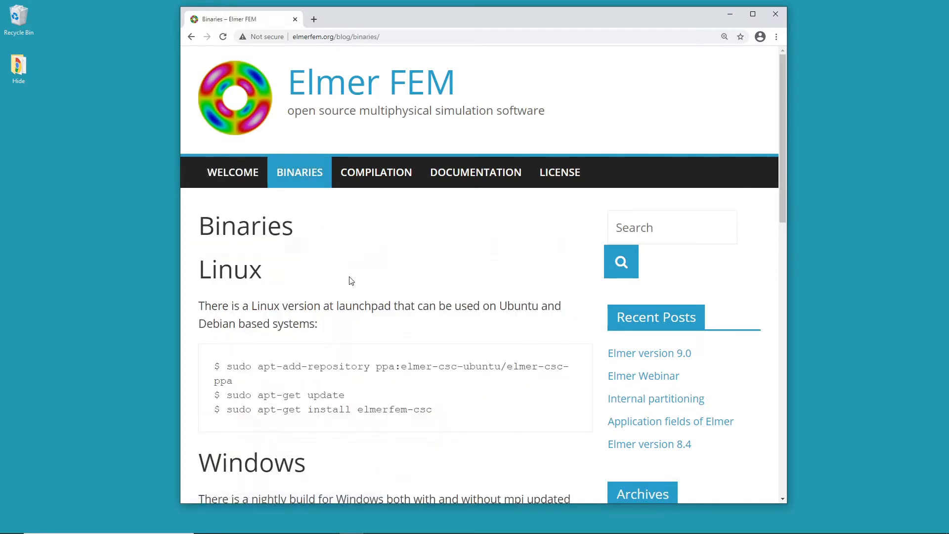
{"action": "scroll", "coordinate": [349, 279], "scroll_direction": "down", "scroll_amount": 3}
{"action": "scroll", "coordinate": [257, 346], "scroll_direction": "down", "scroll_amount": 1}
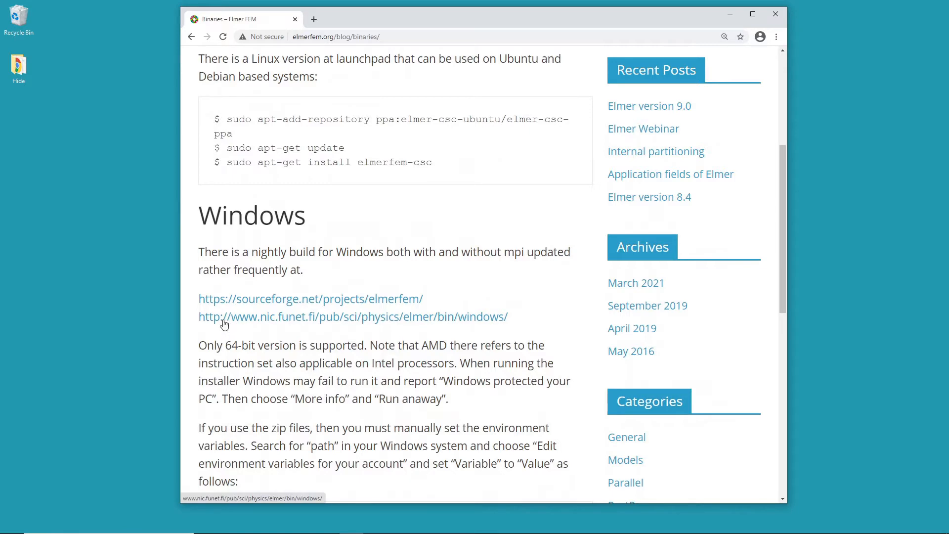
{"action": "left_click", "coordinate": [303, 319]}
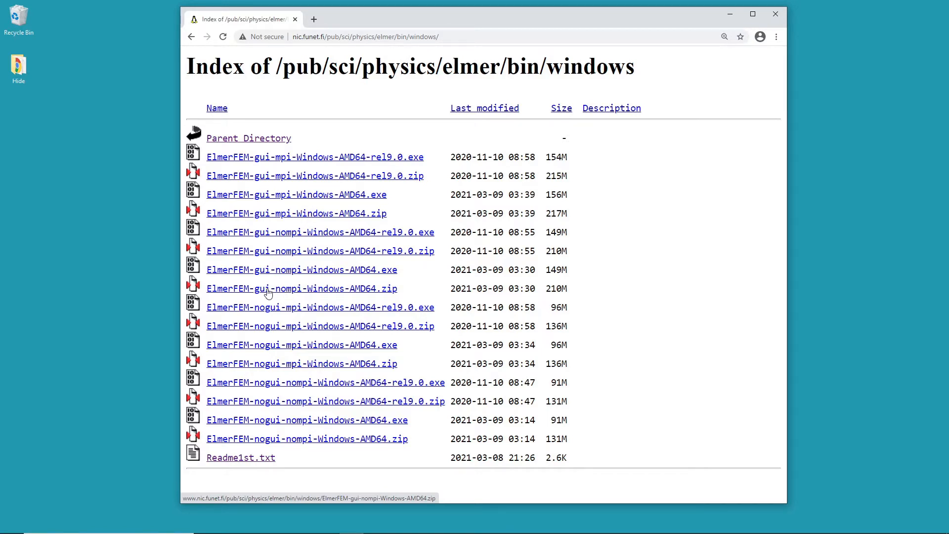
{"action": "left_click", "coordinate": [294, 290]}
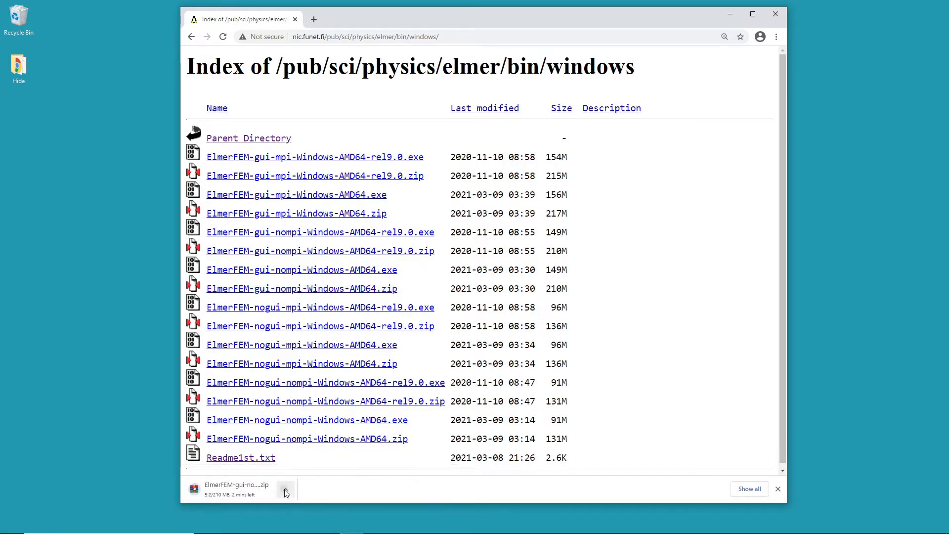
Step: Show the download in its folder and extract the existing ElmerFEM-gui-nompi-Windows-AMD64 ZIP archive to d:\
{"action": "left_click", "coordinate": [285, 489]}
{"action": "left_click", "coordinate": [311, 455]}
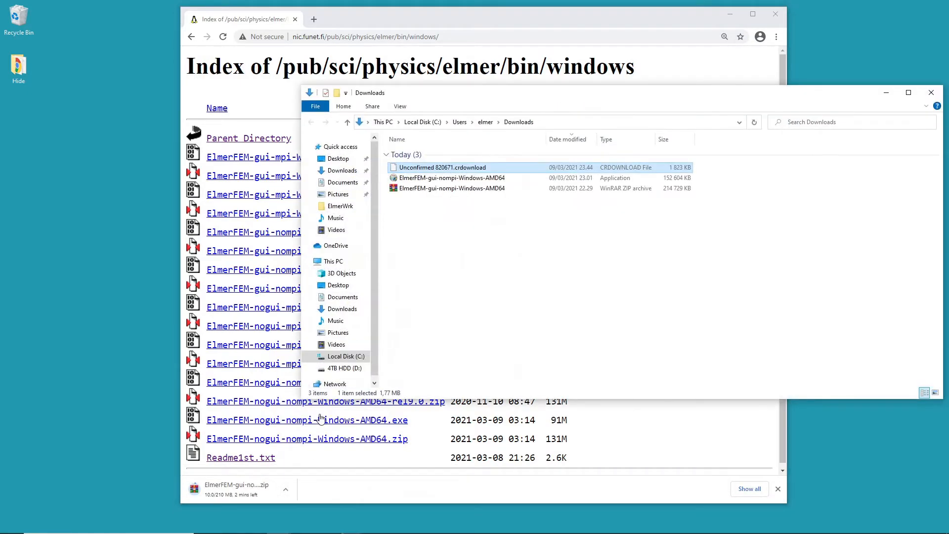
{"action": "left_click", "coordinate": [453, 190]}
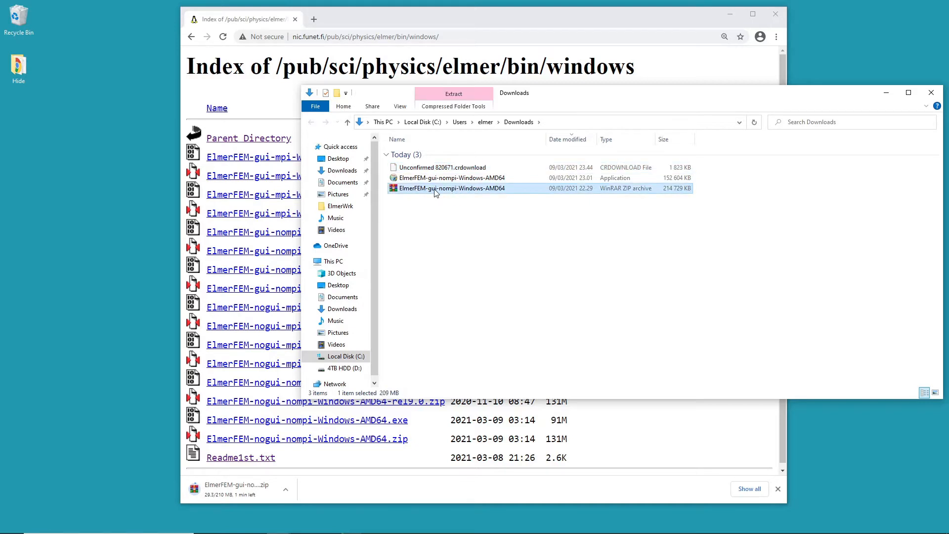
{"action": "right_click", "coordinate": [435, 191]}
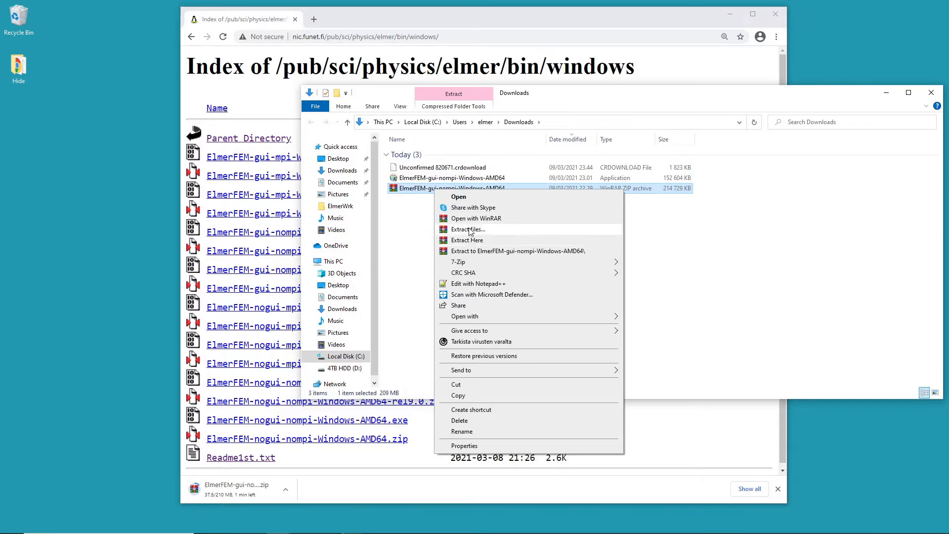
{"action": "left_click", "coordinate": [467, 229]}
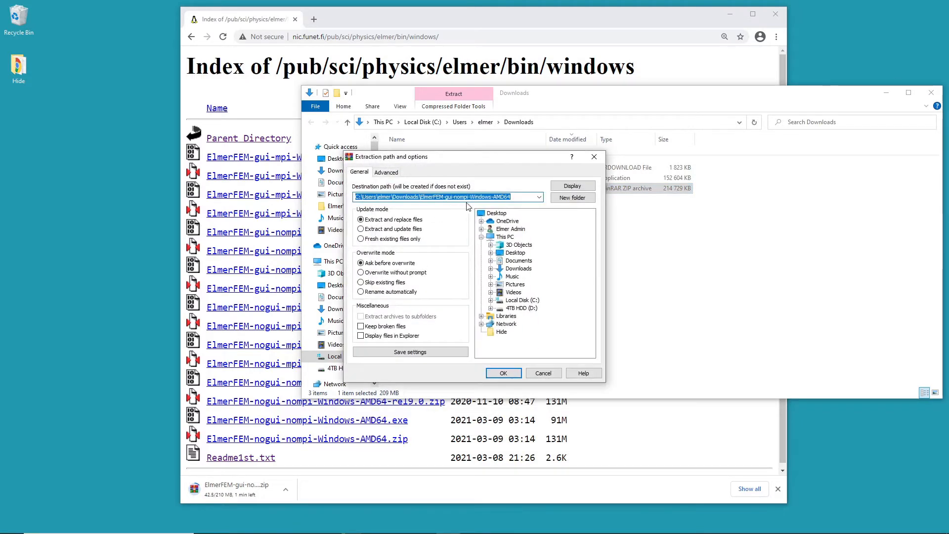
{"action": "type", "text": "d"}
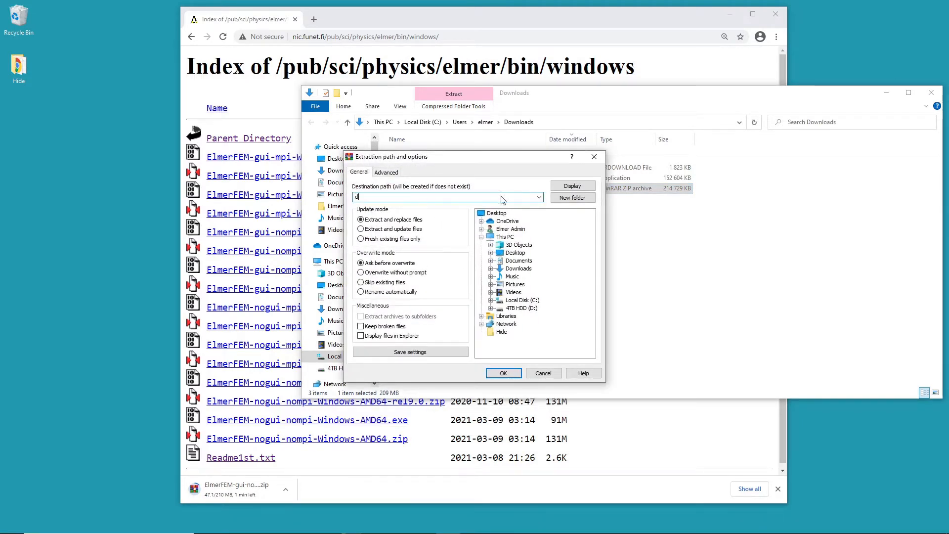
{"action": "type", "text": ":\\"}
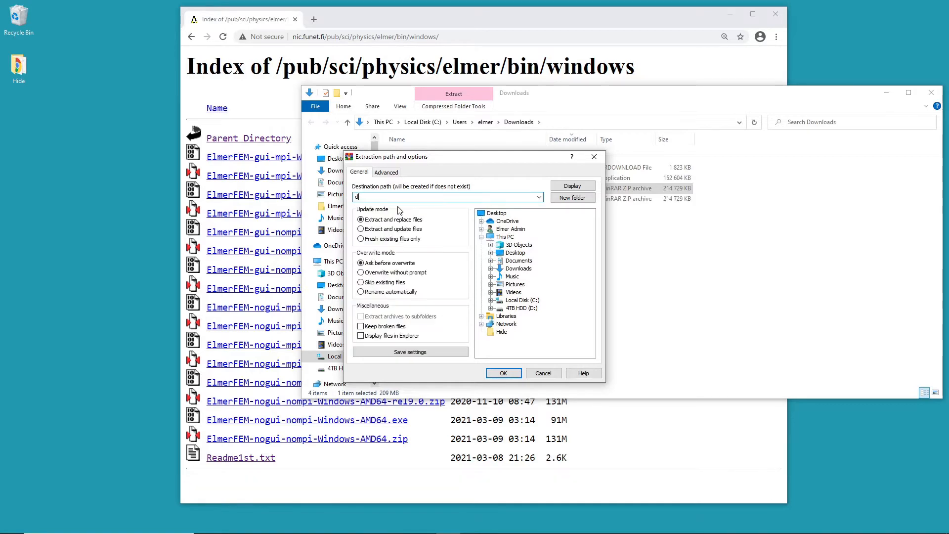
{"action": "key", "text": "BackSpace"}
{"action": "type", "text": "\\"}
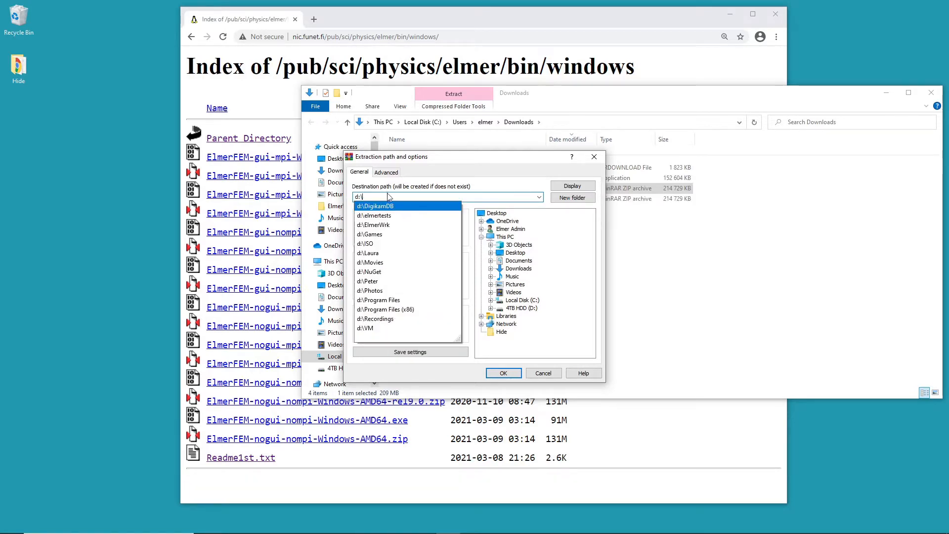
{"action": "key", "text": "Return"}
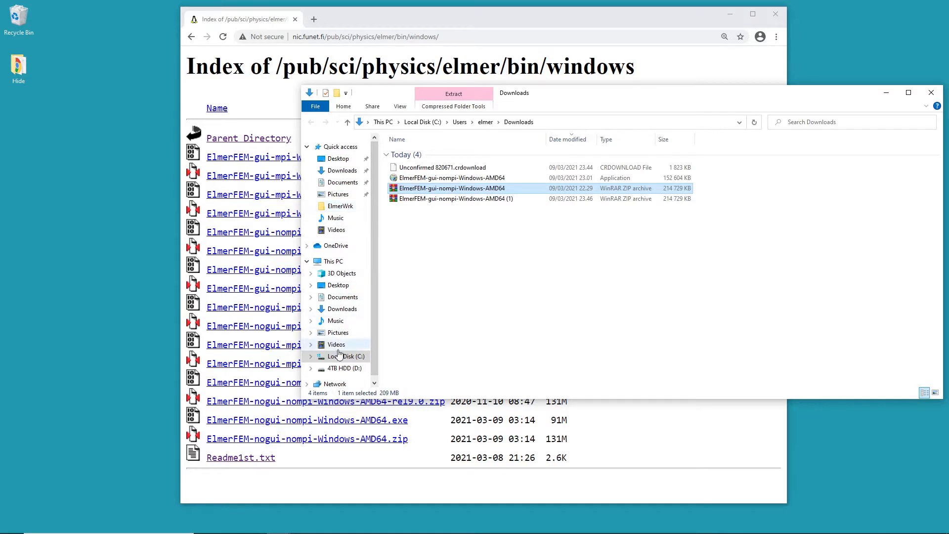
Step: Inspect the extracted ElmerFEM-gui-nompi-Windows-AMD64 folder on drive D:, and read the environment variable instructions in Readme1st.txt in the browser
{"action": "left_click", "coordinate": [342, 368]}
{"action": "double_click", "coordinate": [459, 164]}
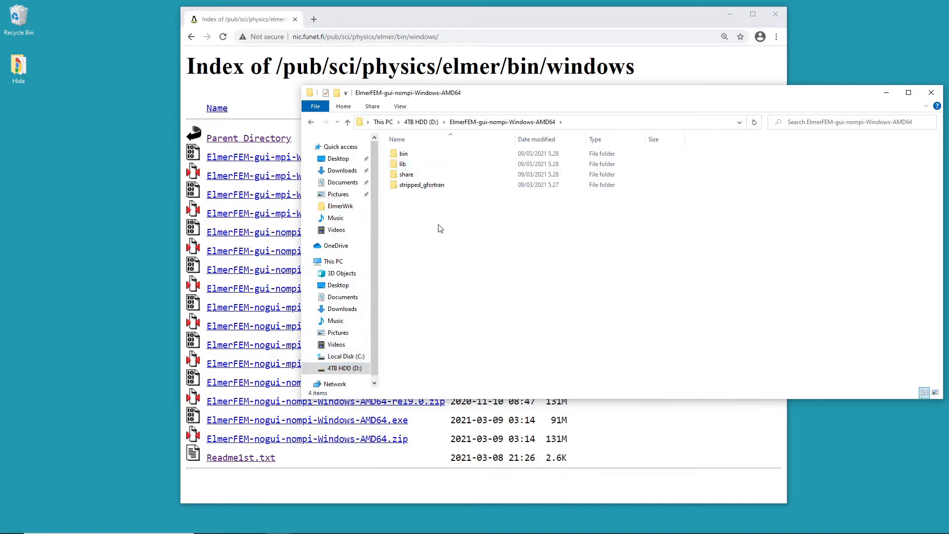
{"action": "left_click", "coordinate": [232, 458]}
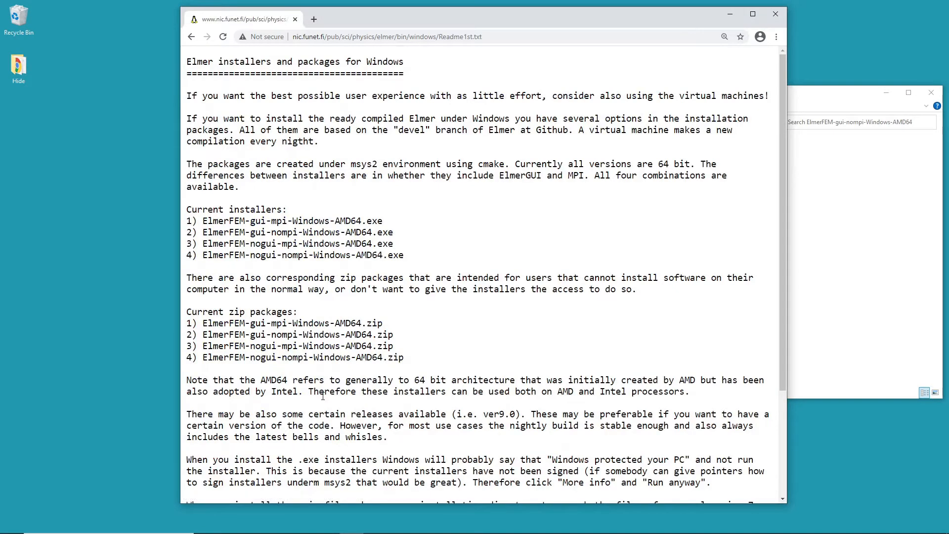
{"action": "scroll", "coordinate": [324, 401], "scroll_direction": "down", "scroll_amount": 3}
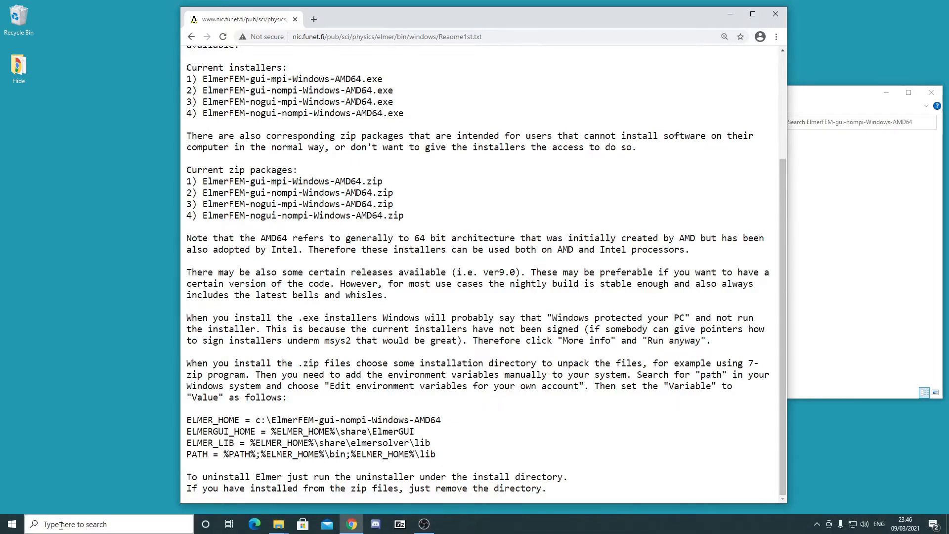
Step: Search Windows for "path" and open the environment variable settings for the account
{"action": "left_click", "coordinate": [60, 525]}
{"action": "type", "text": "path"}
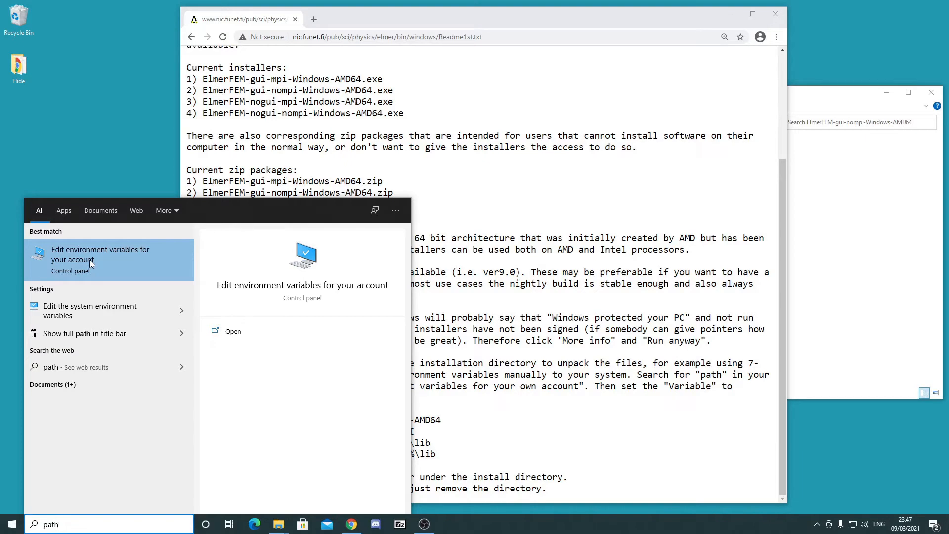
{"action": "left_click", "coordinate": [90, 259]}
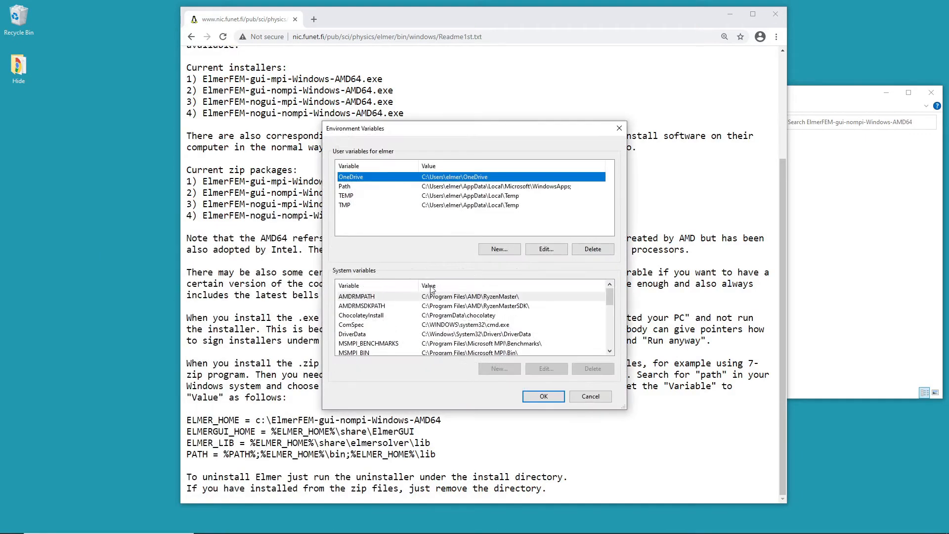
Step: Start a new user variable named ELMER_HOME and begin its value with D:\
{"action": "left_click", "coordinate": [487, 248]}
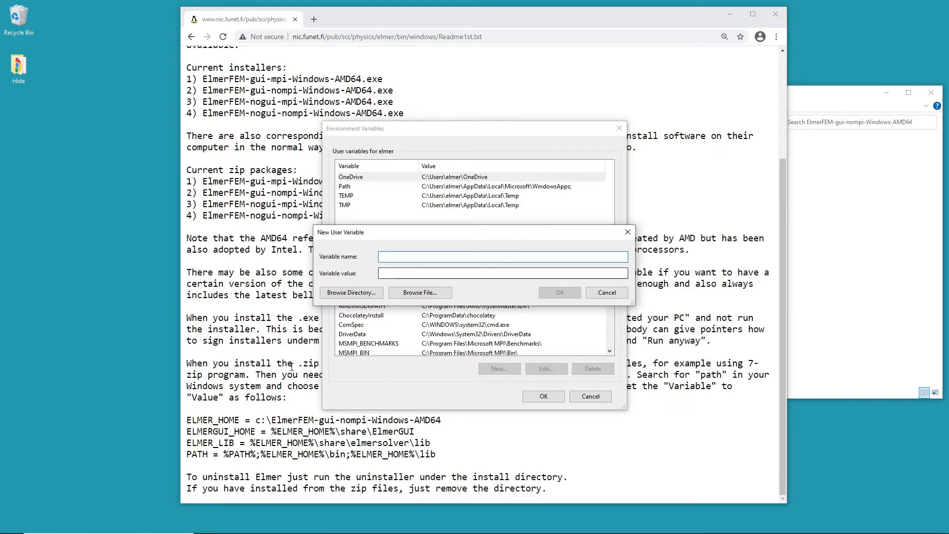
{"action": "type", "text": "ELME"}
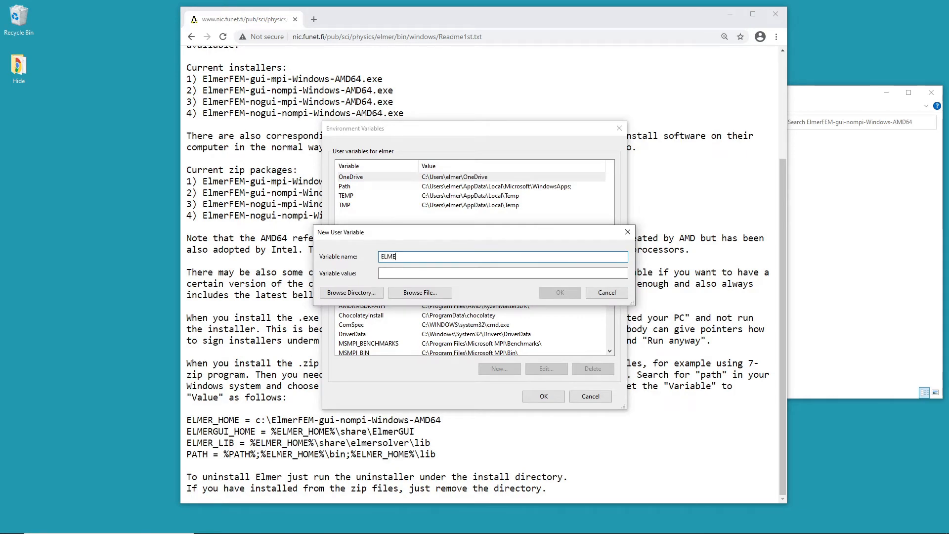
{"action": "type", "text": "R_HOME"}
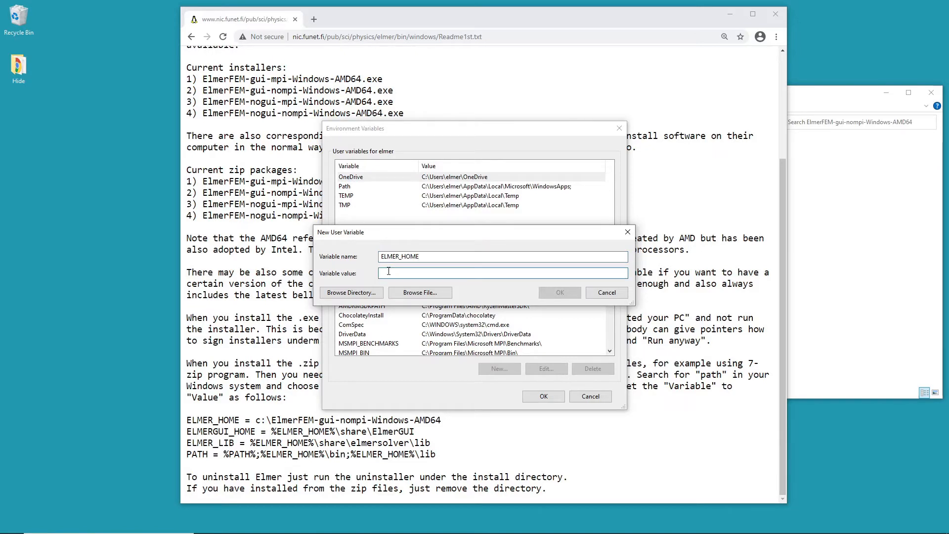
{"action": "type", "text": "D:\\"}
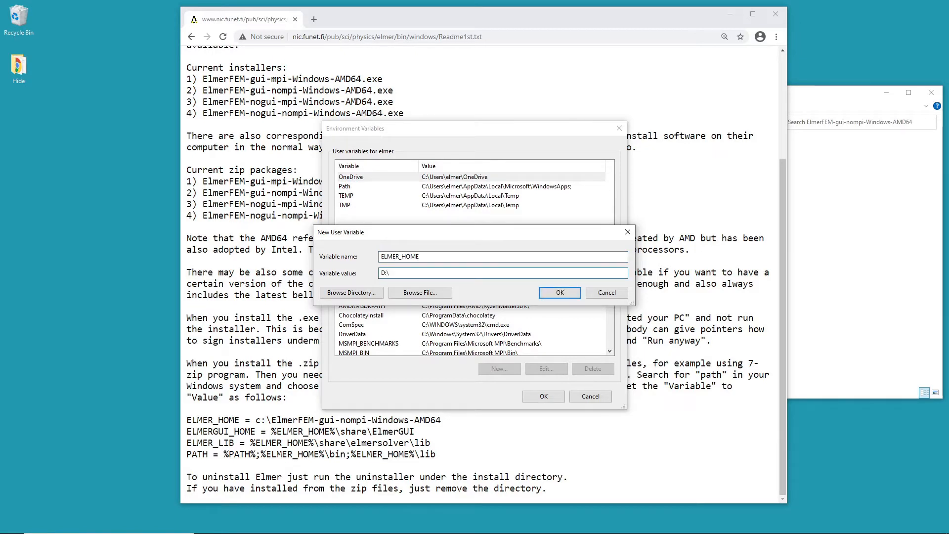
Step: Copy ElmerFEM-gui-nompi-Windows-AMD64 from the readme's ELMER_HOME line and arrange the windows so the readme and new variable form are both accessible
{"action": "left_click_drag", "start_coordinate": [272, 420], "coordinate": [442, 416]}
{"action": "right_click", "coordinate": [429, 420]}
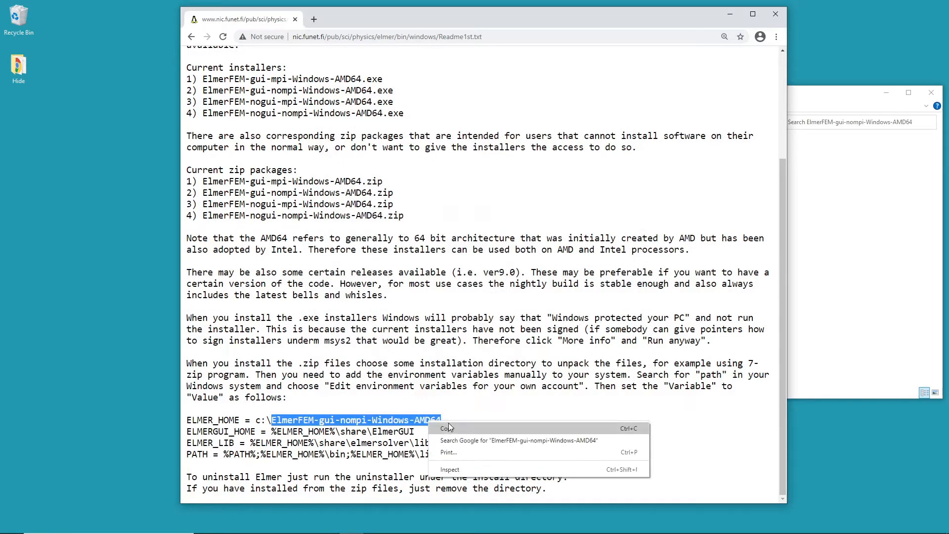
{"action": "left_click", "coordinate": [449, 426]}
{"action": "left_click", "coordinate": [814, 178]}
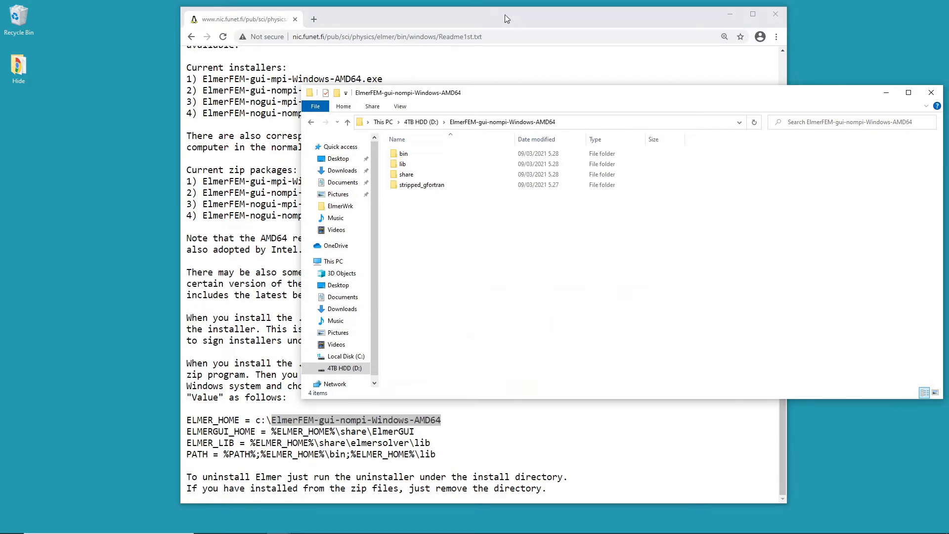
{"action": "left_click_drag", "start_coordinate": [505, 15], "coordinate": [703, 44]}
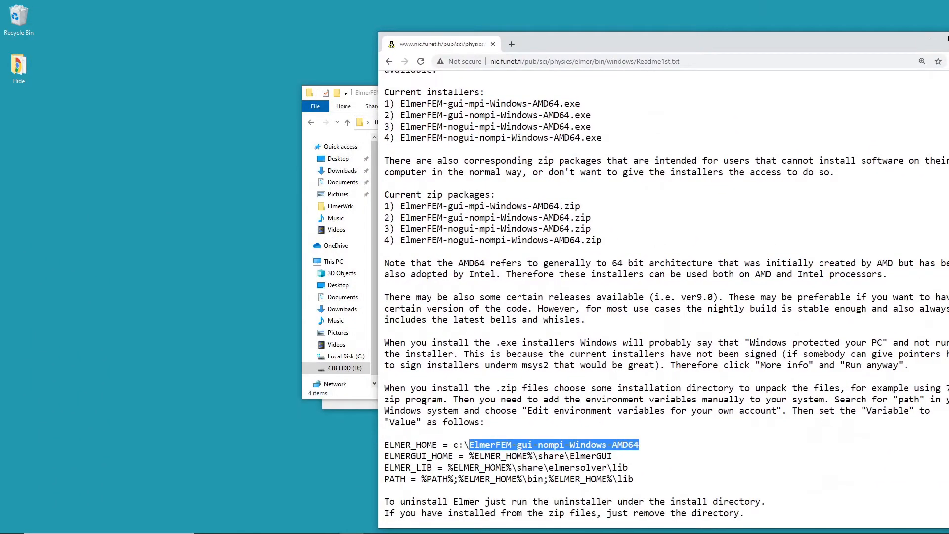
{"action": "left_click", "coordinate": [348, 406]}
{"action": "left_click_drag", "start_coordinate": [428, 236], "coordinate": [146, 223]}
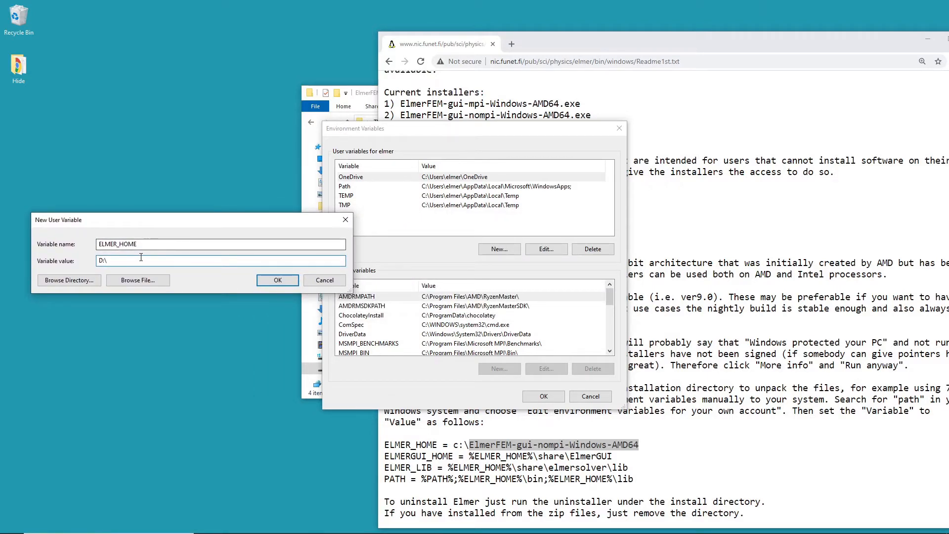
Step: Complete the ELMER_HOME value as D:\ElmerFEM-gui-nompi-Windows-AMD64 with the copied folder name and save the variable
{"action": "right_click", "coordinate": [114, 261]}
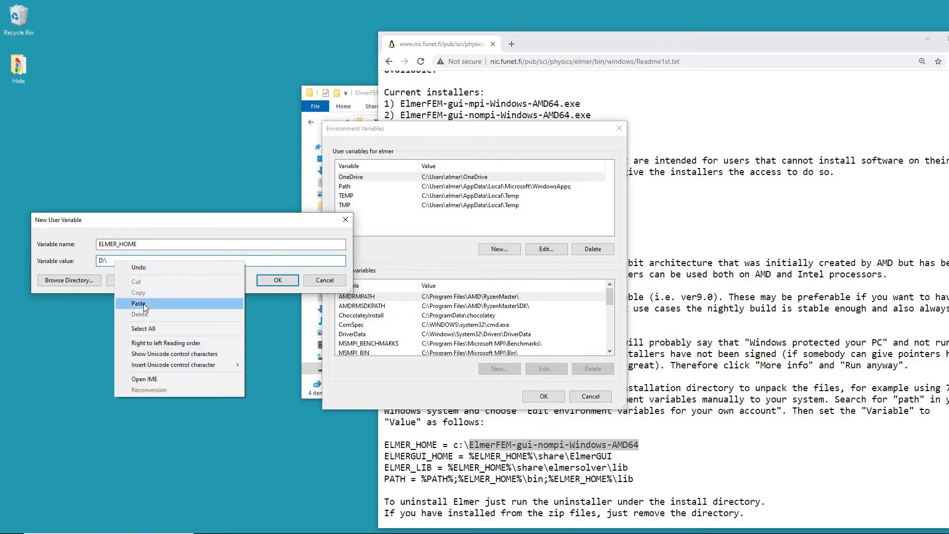
{"action": "left_click", "coordinate": [139, 303]}
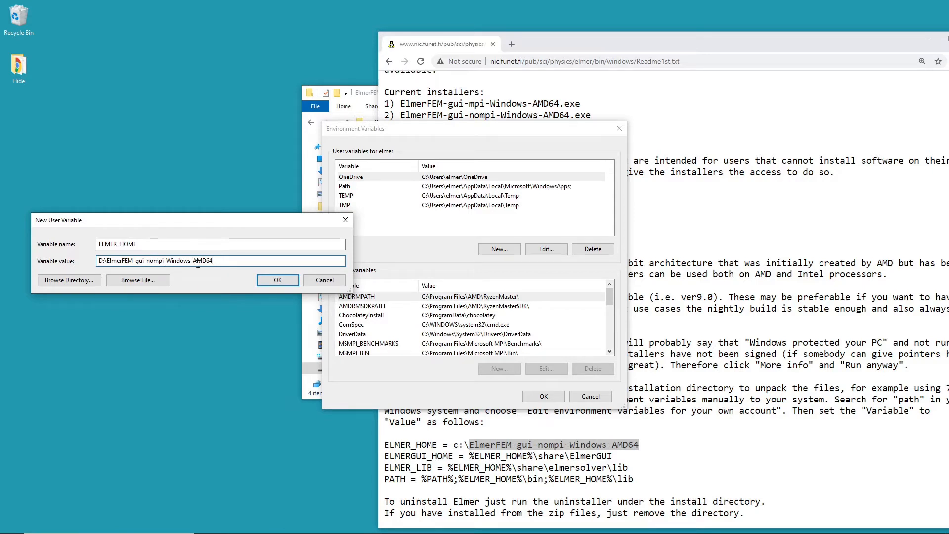
{"action": "left_click", "coordinate": [274, 281]}
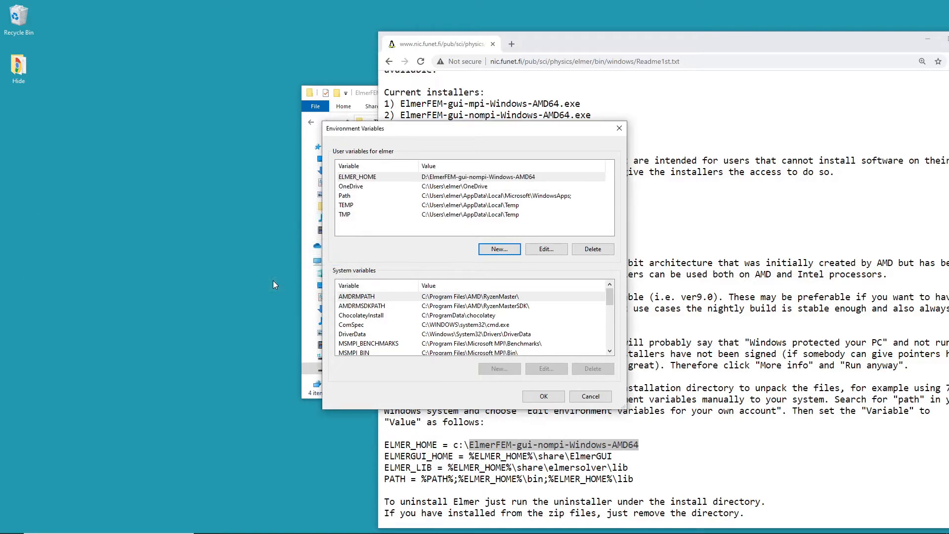
Step: Copy the value %ELMER_HOME%\share\ElmerGUI from the ELMERGUI_HOME line of the readme
{"action": "left_click", "coordinate": [519, 434]}
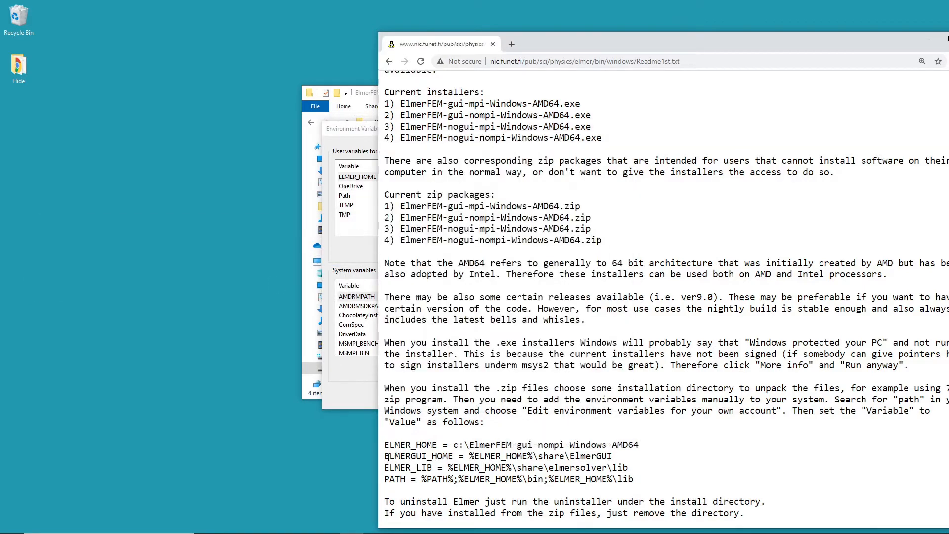
{"action": "left_click_drag", "start_coordinate": [385, 456], "coordinate": [569, 457]}
{"action": "left_click", "coordinate": [476, 459]}
{"action": "left_click_drag", "start_coordinate": [468, 456], "coordinate": [613, 456]}
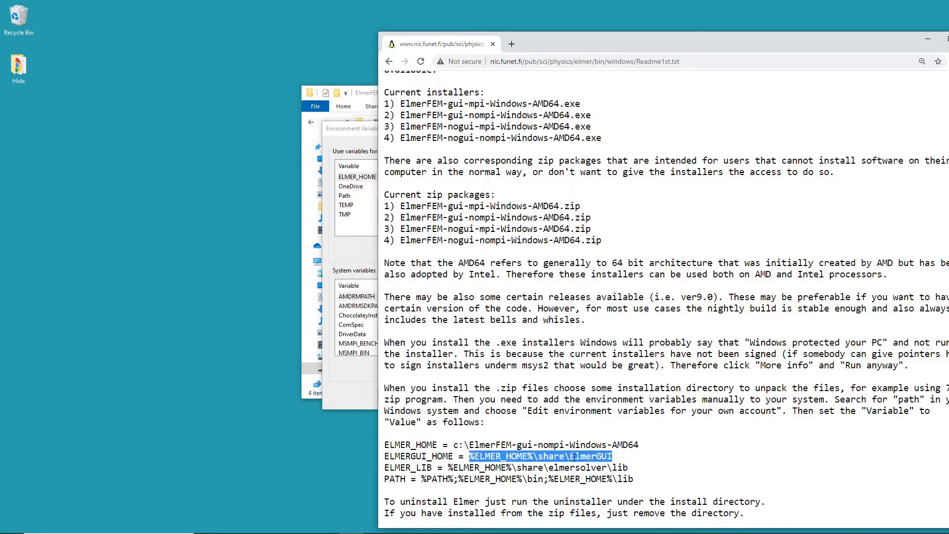
{"action": "right_click", "coordinate": [595, 465]}
{"action": "left_click", "coordinate": [595, 465]}
Step: Create the user variable ELMERGUI_HOME with the copied value %ELMER_HOME%\share\ElmerGUI
{"action": "left_click", "coordinate": [344, 246]}
{"action": "left_click", "coordinate": [499, 248]}
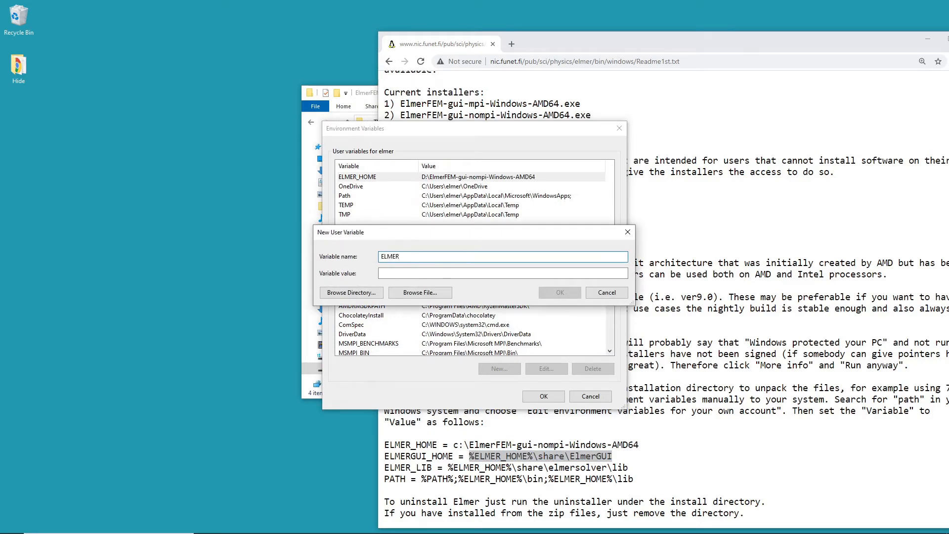
{"action": "type", "text": "ELMERGUI_HOME"}
{"action": "left_click", "coordinate": [398, 273]}
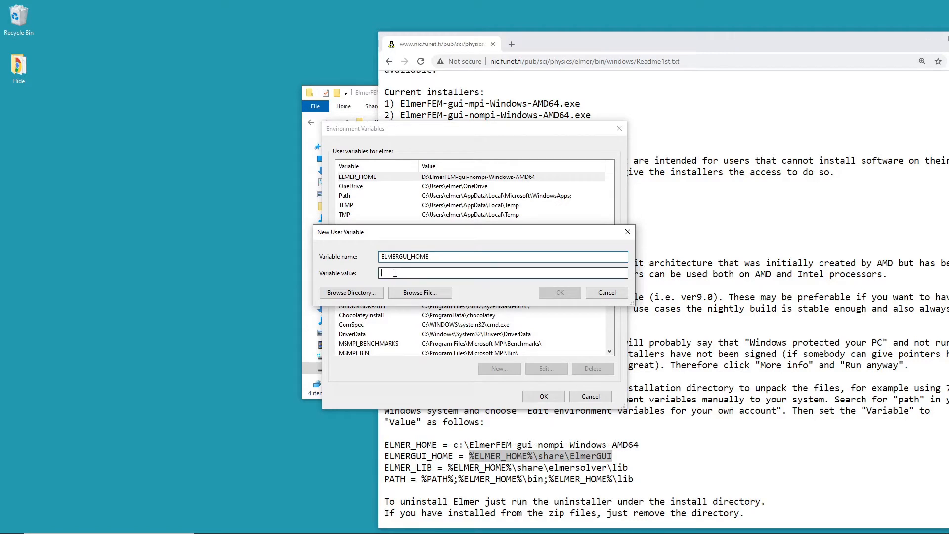
{"action": "right_click", "coordinate": [397, 272]}
{"action": "left_click", "coordinate": [416, 318]}
{"action": "left_click", "coordinate": [559, 293]}
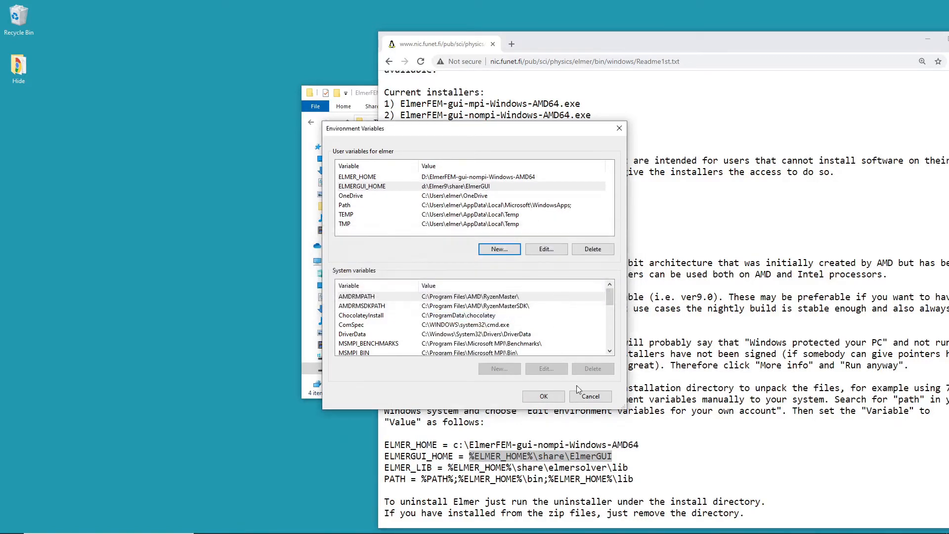
Step: Start a new user variable and copy %ELMER_HOME%\share\elmersolver\lib from the ELMER_LIB line of the readme
{"action": "left_click", "coordinate": [499, 248]}
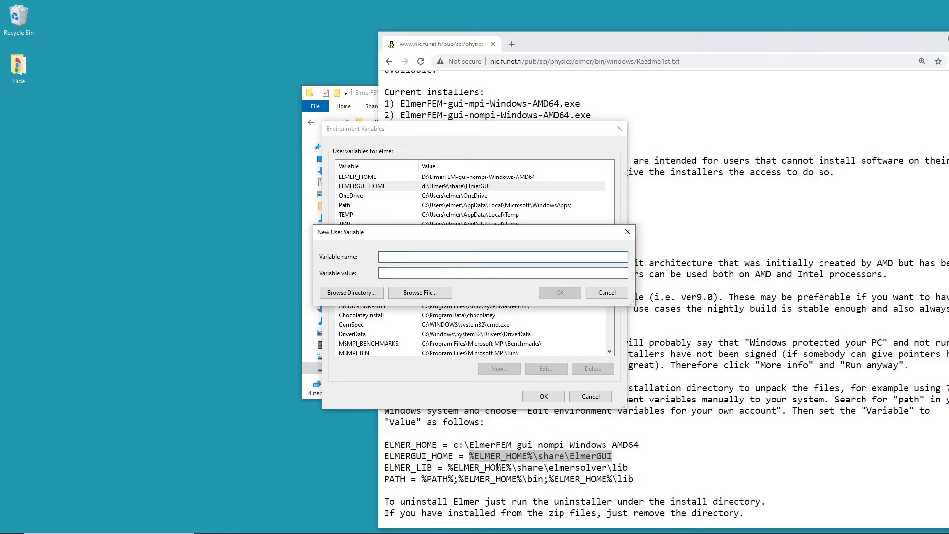
{"action": "left_click_drag", "start_coordinate": [448, 468], "coordinate": [629, 466]}
{"action": "right_click", "coordinate": [606, 467]}
{"action": "left_click", "coordinate": [623, 473]}
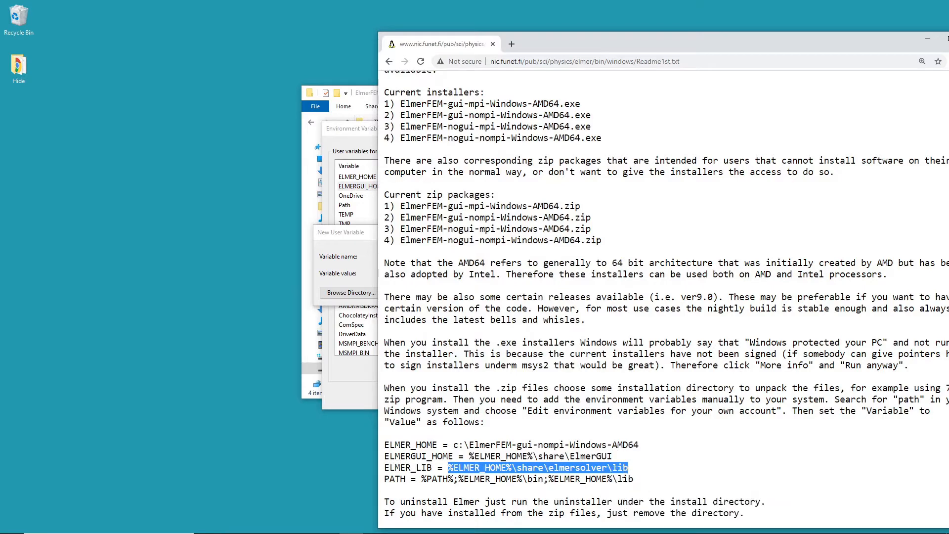
Step: Create the user variable ELMER_LIB with the copied value %ELMER_HOME%\share\elmersolver\lib
{"action": "left_click", "coordinate": [356, 260]}
{"action": "left_click", "coordinate": [391, 274]}
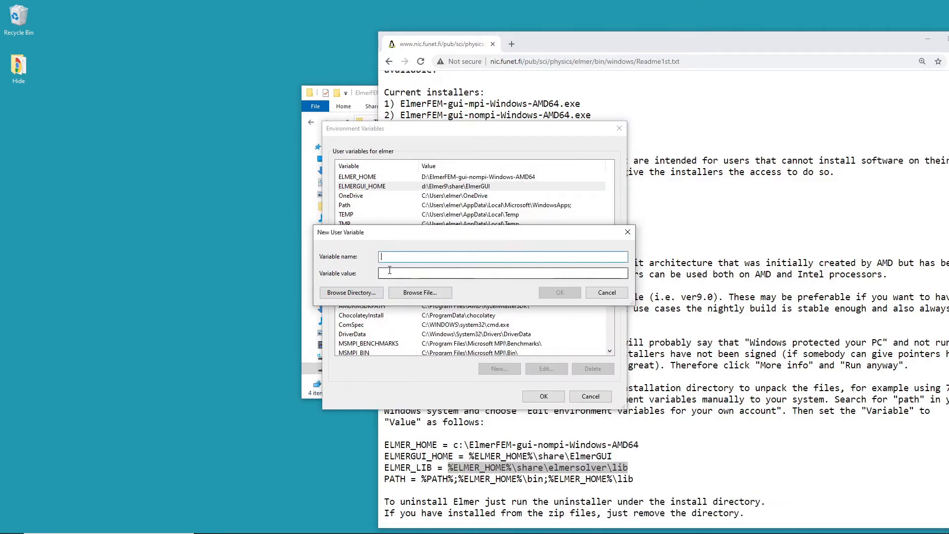
{"action": "right_click", "coordinate": [391, 278]}
{"action": "left_click", "coordinate": [412, 315]}
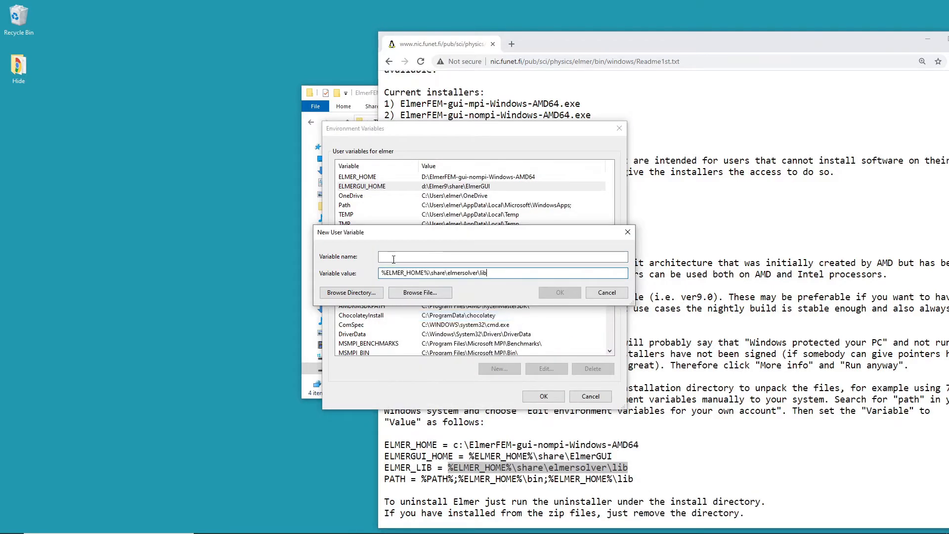
{"action": "left_click", "coordinate": [391, 257]}
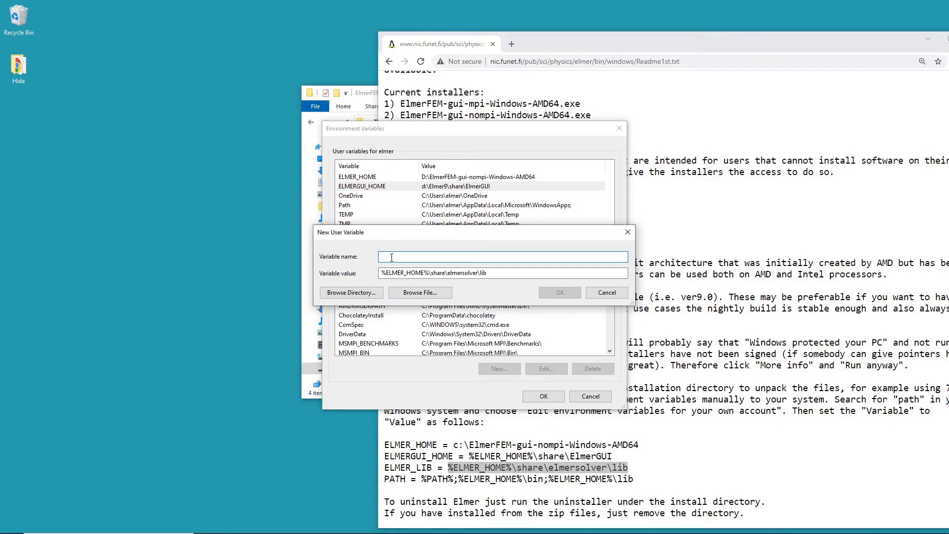
{"action": "type", "text": "ELMER_LI"}
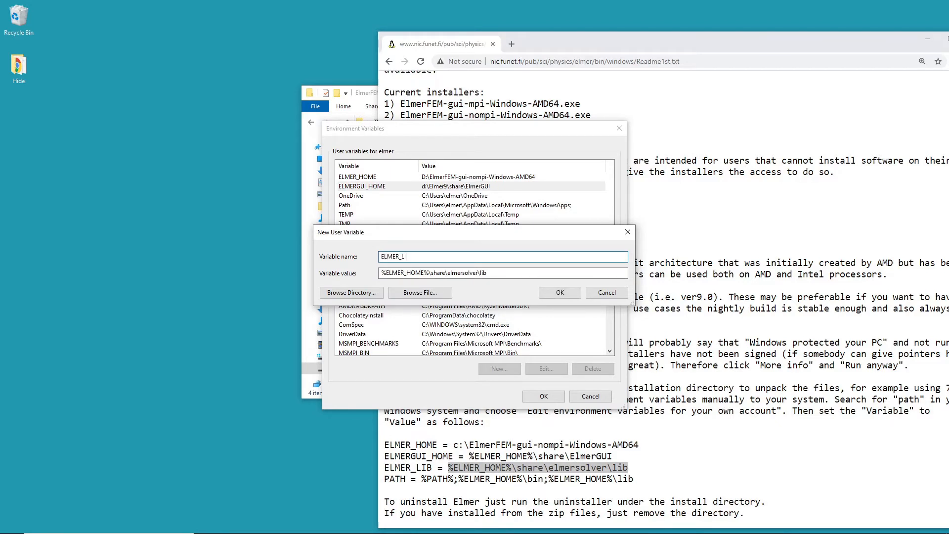
{"action": "type", "text": "B"}
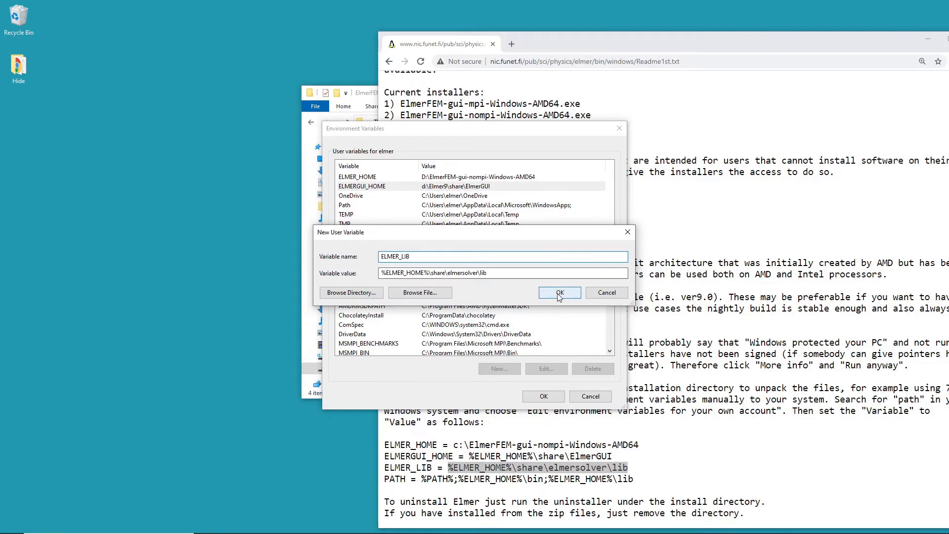
{"action": "left_click", "coordinate": [559, 292]}
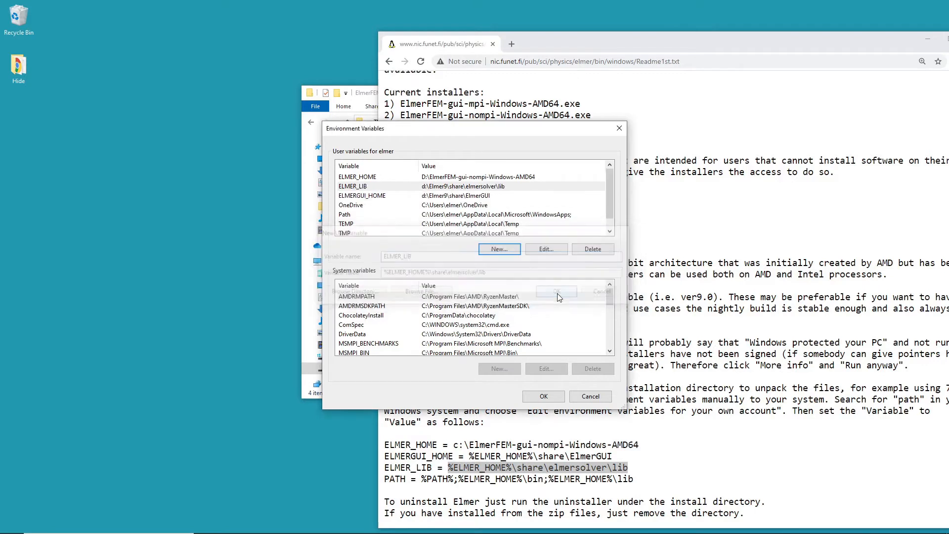
Step: Open the user Path variable for editing and copy %ELMER_HOME%\bin;%ELMER_HOME%\lib from the readme's PATH line
{"action": "left_click", "coordinate": [354, 216]}
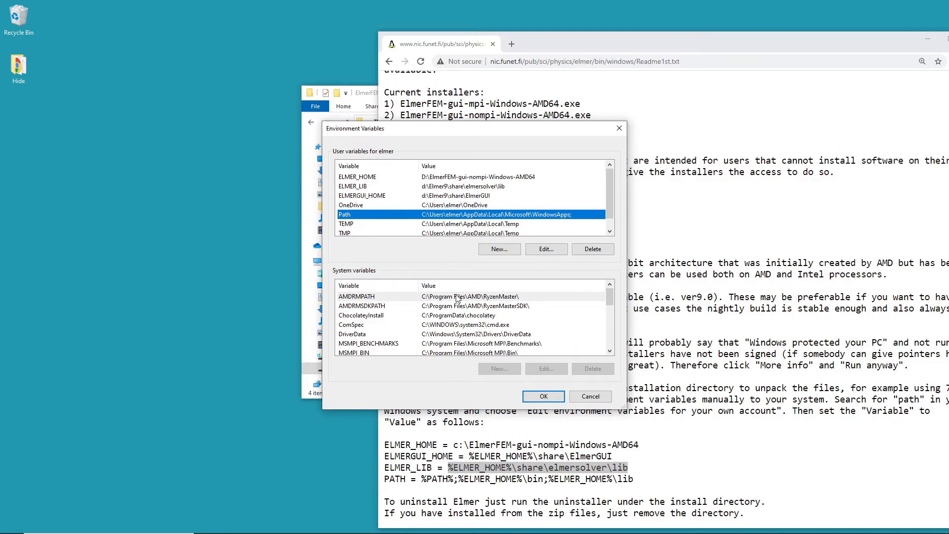
{"action": "left_click", "coordinate": [545, 248]}
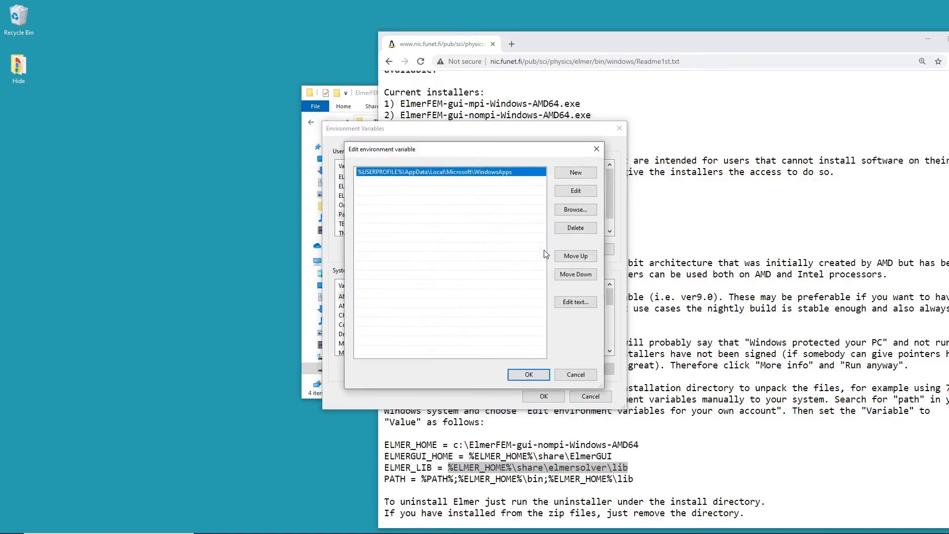
{"action": "left_click_drag", "start_coordinate": [442, 151], "coordinate": [366, 126]}
{"action": "left_click_drag", "start_coordinate": [458, 479], "coordinate": [634, 484]}
{"action": "right_click", "coordinate": [597, 478]}
{"action": "left_click", "coordinate": [615, 486]}
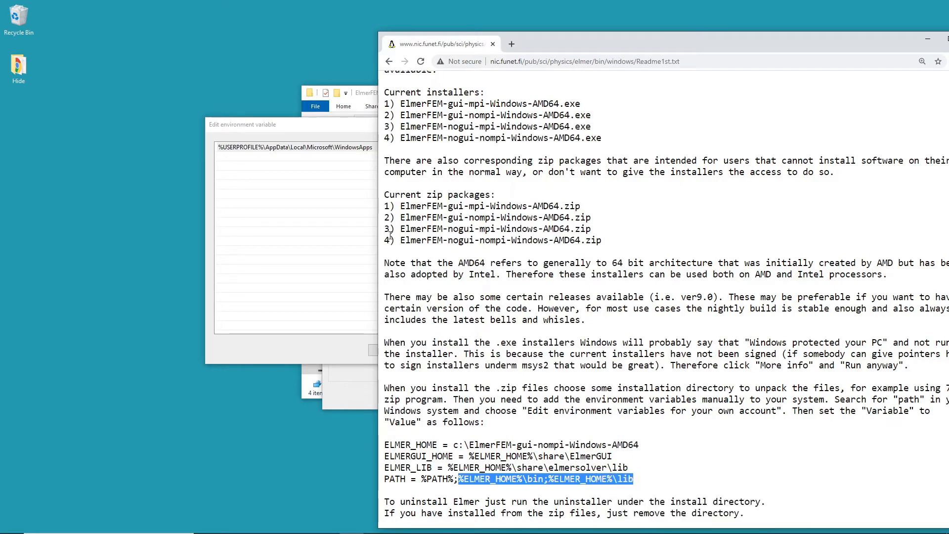
Step: Append ;%ELMER_HOME%\bin;%ELMER_HOME%\lib to the existing WindowsApps entry of the user Path and save all environment variables
{"action": "left_click", "coordinate": [346, 136]}
{"action": "left_click", "coordinate": [422, 164]}
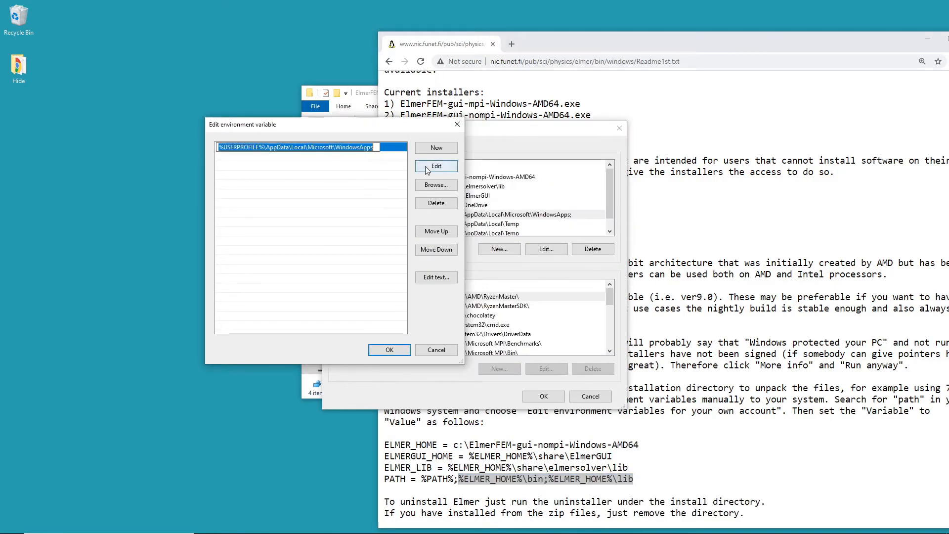
{"action": "left_click", "coordinate": [377, 147]}
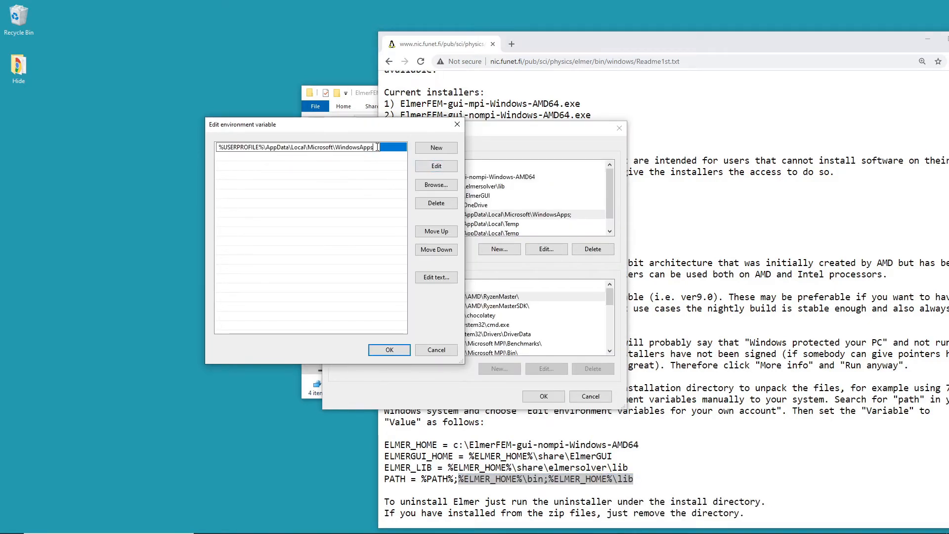
{"action": "type", "text": ";"}
{"action": "right_click", "coordinate": [375, 147]}
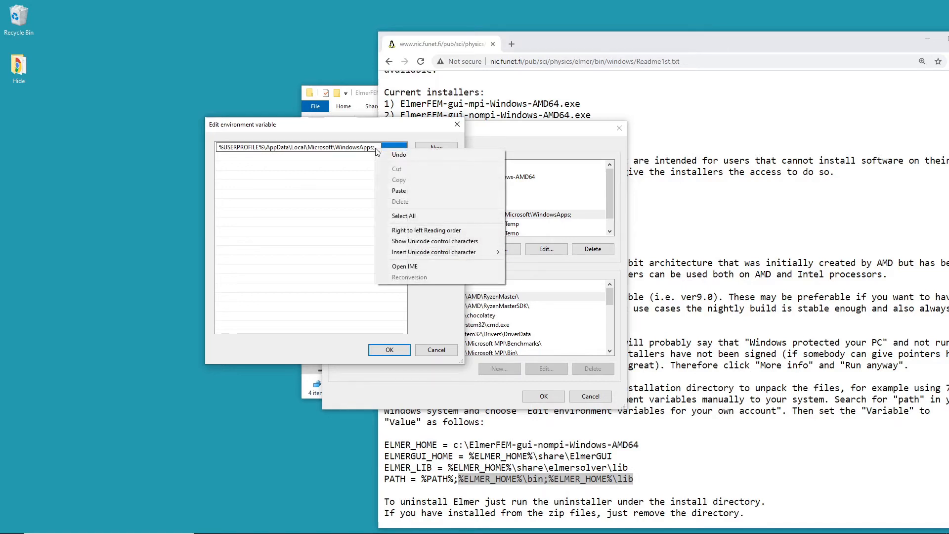
{"action": "left_click", "coordinate": [399, 191]}
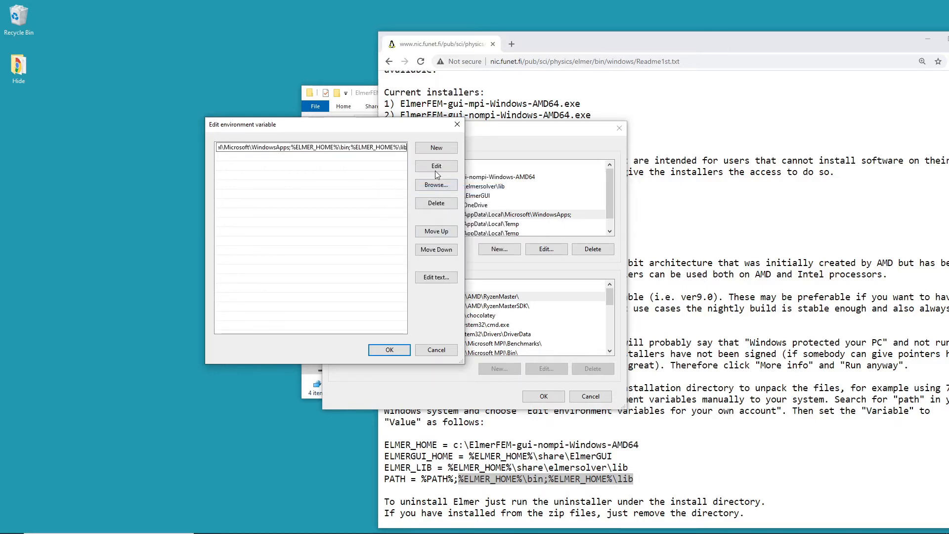
{"action": "left_click", "coordinate": [388, 350]}
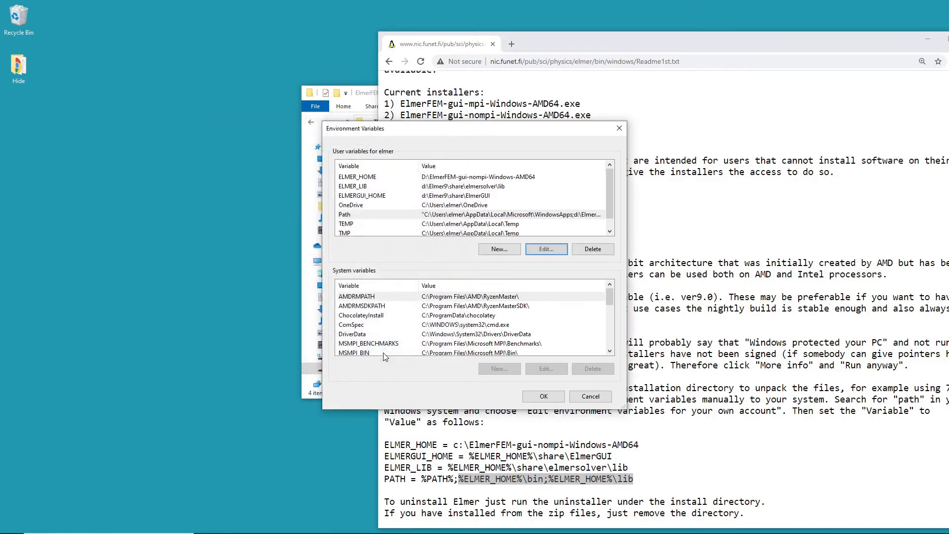
{"action": "left_click", "coordinate": [541, 396]}
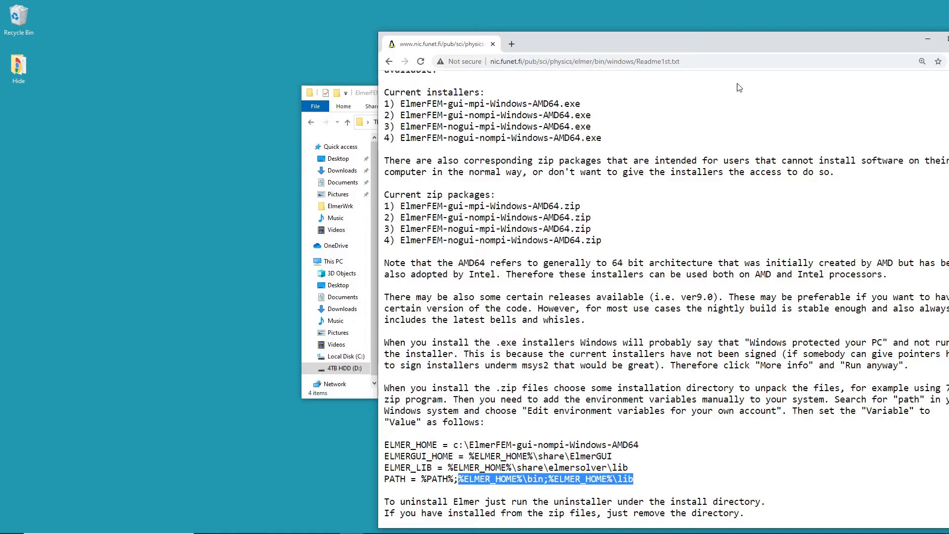
Step: Minimize the readme and launch ElmerGUI from the bin folder of ElmerFEM-gui-nompi-Windows-AMD64
{"action": "left_click", "coordinate": [925, 39]}
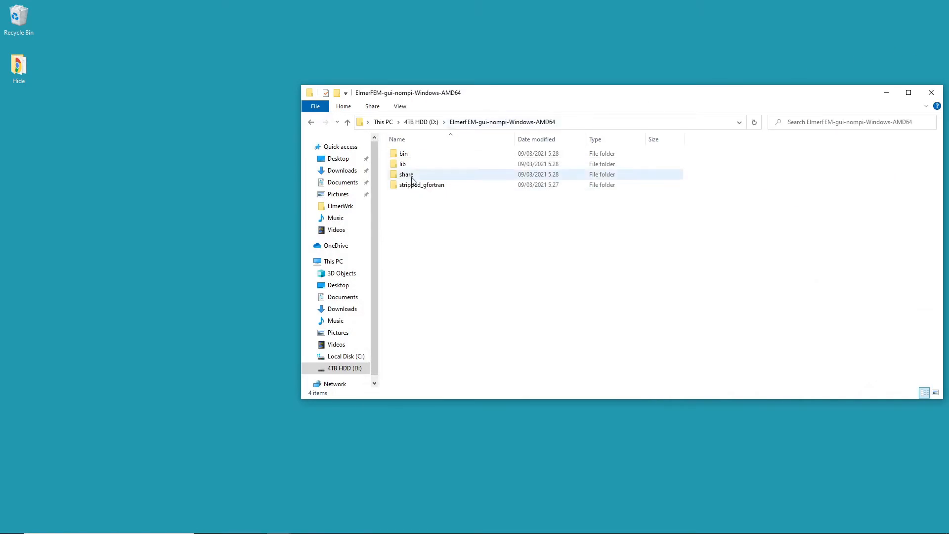
{"action": "double_click", "coordinate": [404, 155]}
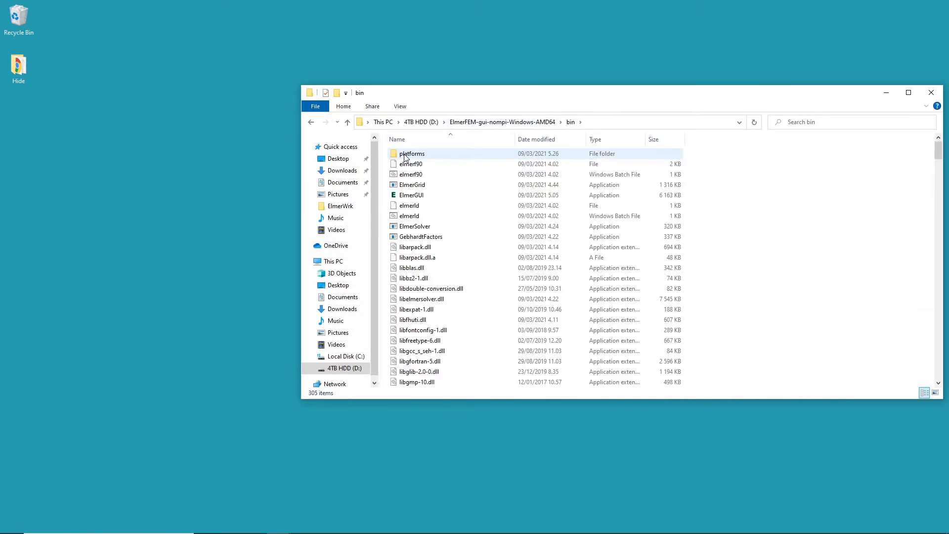
{"action": "double_click", "coordinate": [401, 196]}
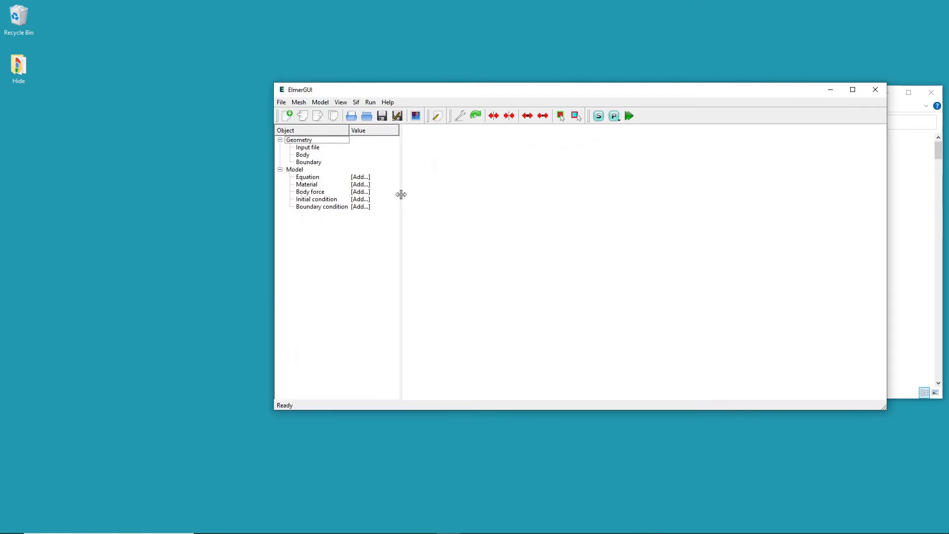
{"action": "left_click_drag", "start_coordinate": [493, 90], "coordinate": [391, 184]}
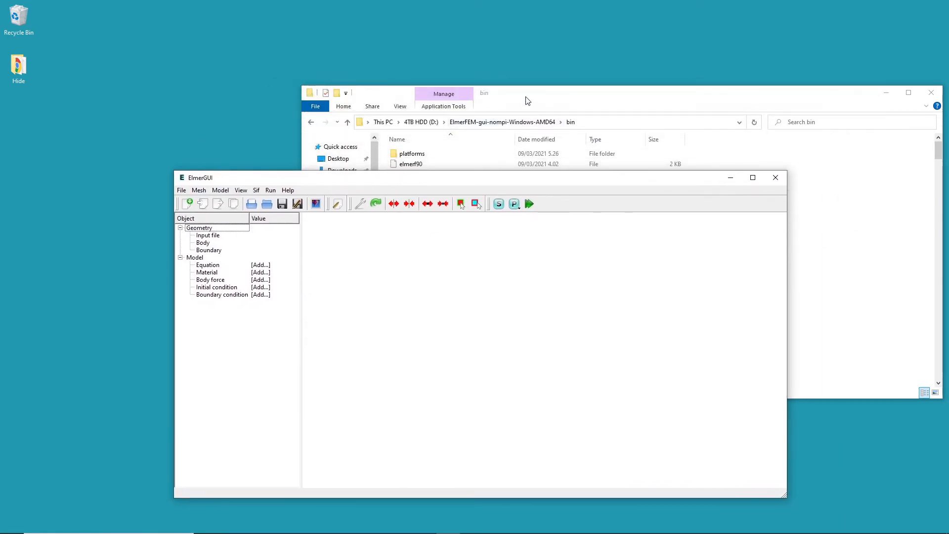
Step: Load the project Ex1 from the ElmerWrk folder on drive D:
{"action": "left_click", "coordinate": [182, 191]}
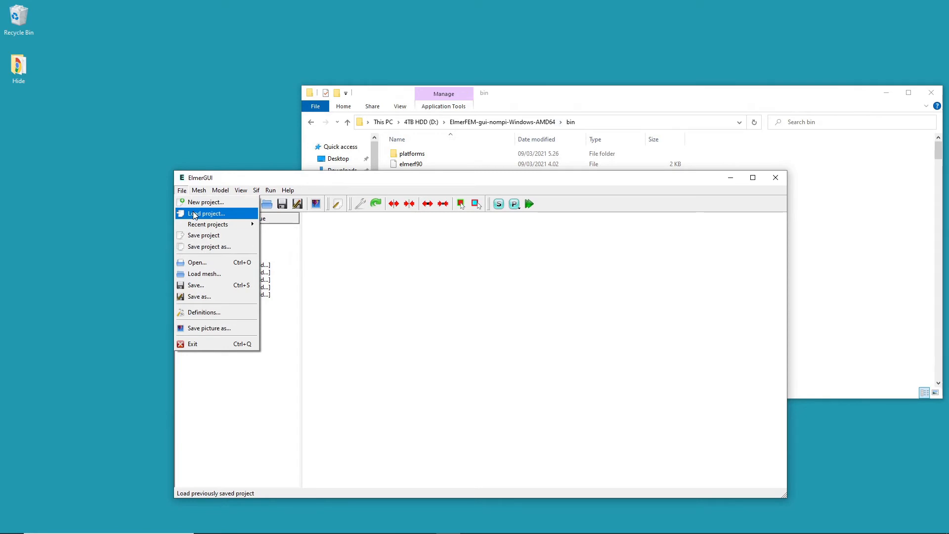
{"action": "left_click", "coordinate": [194, 214]}
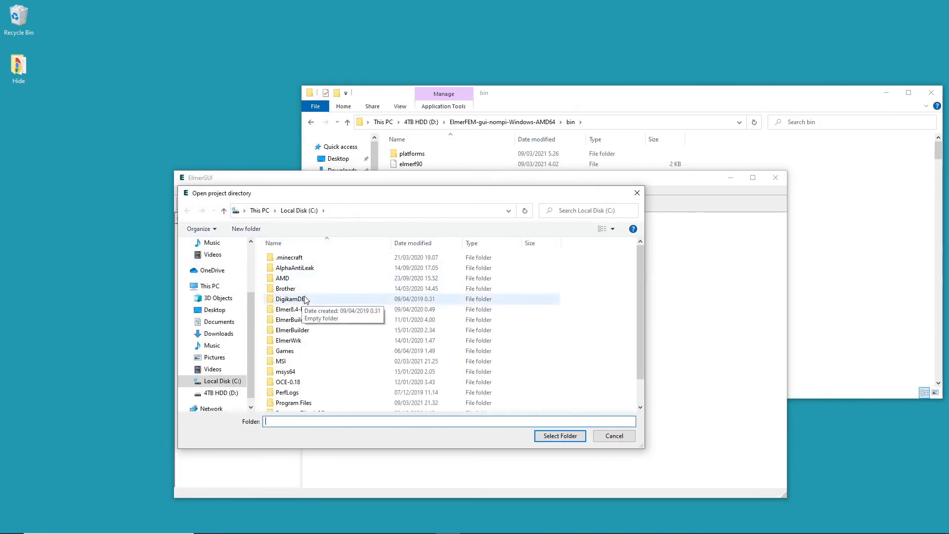
{"action": "left_click", "coordinate": [221, 393]}
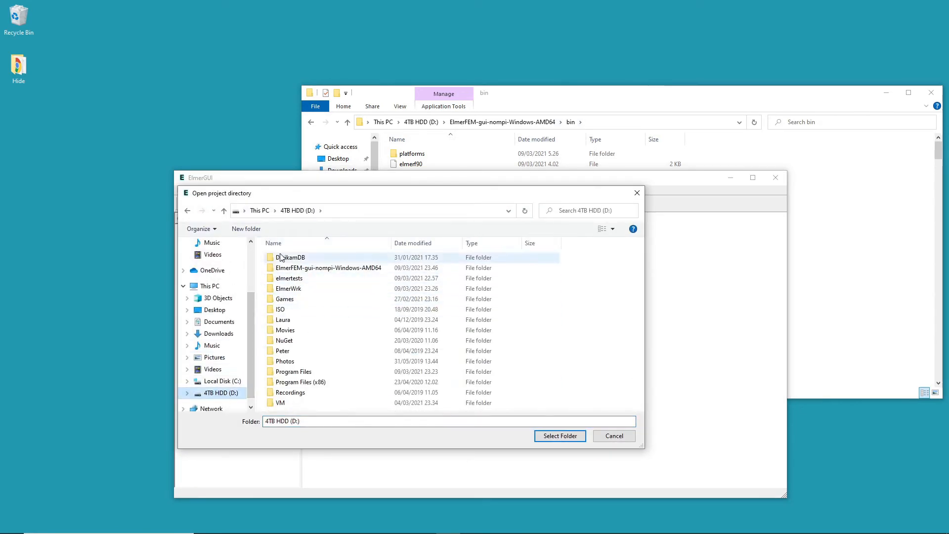
{"action": "double_click", "coordinate": [292, 288]}
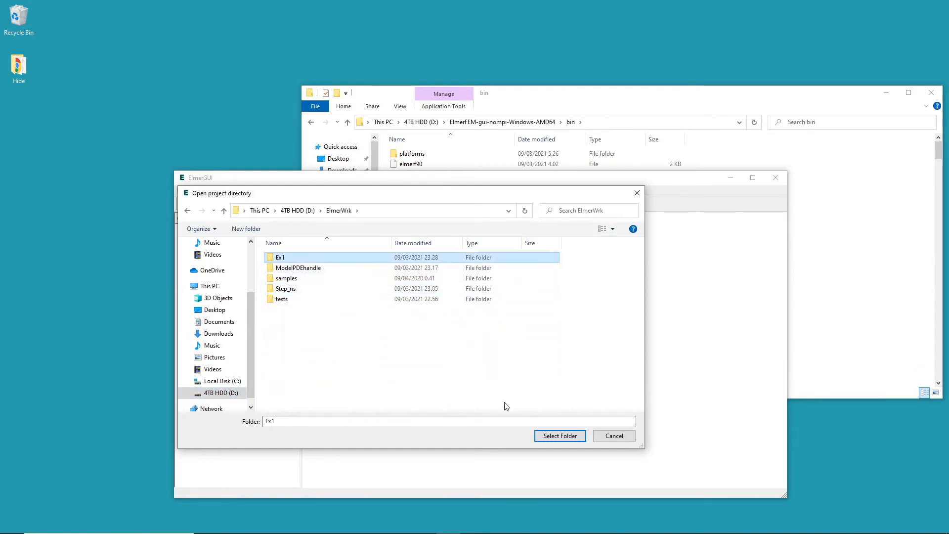
{"action": "left_click", "coordinate": [576, 436]}
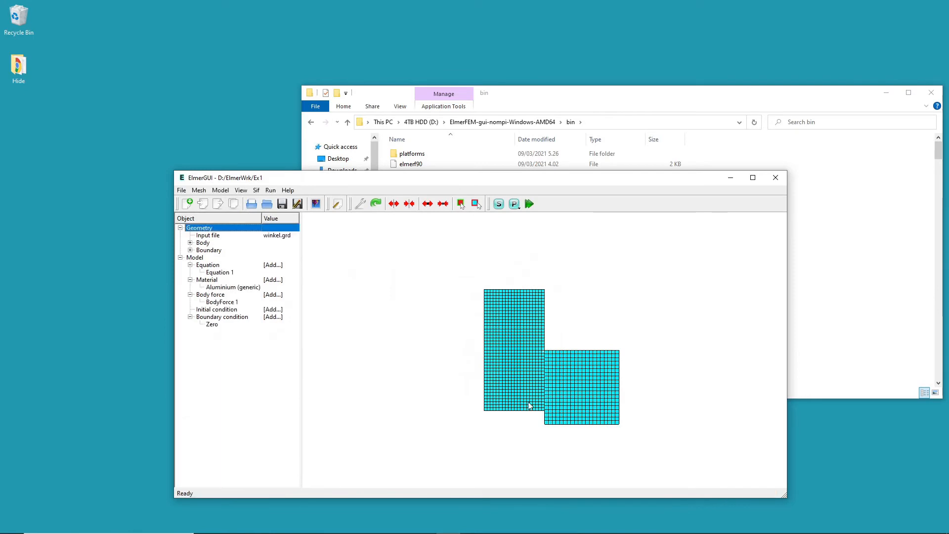
Step: Inspect the Ex1 mesh in 3D and run ElmerSolver on the project
{"action": "left_click_drag", "start_coordinate": [528, 406], "coordinate": [565, 313]}
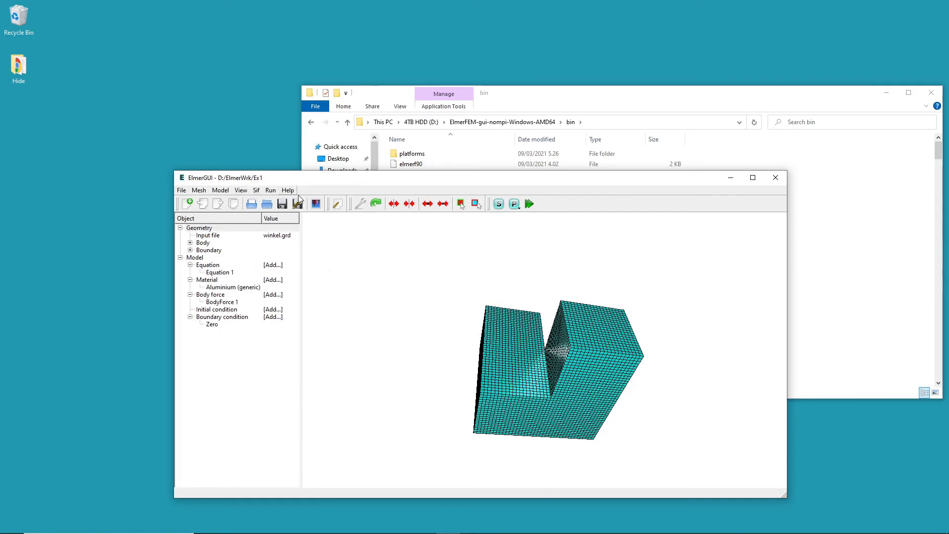
{"action": "left_click_drag", "start_coordinate": [529, 359], "coordinate": [519, 275]}
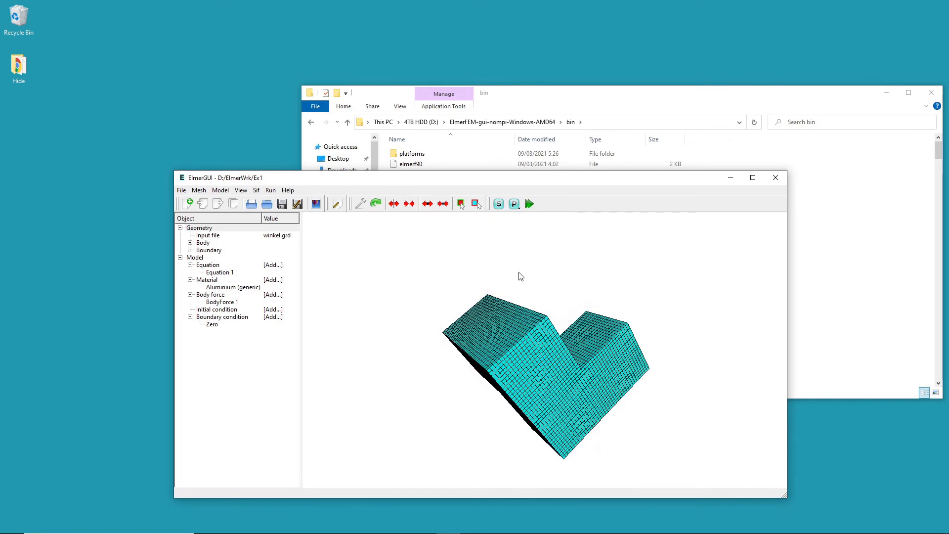
{"action": "left_click", "coordinate": [220, 192]}
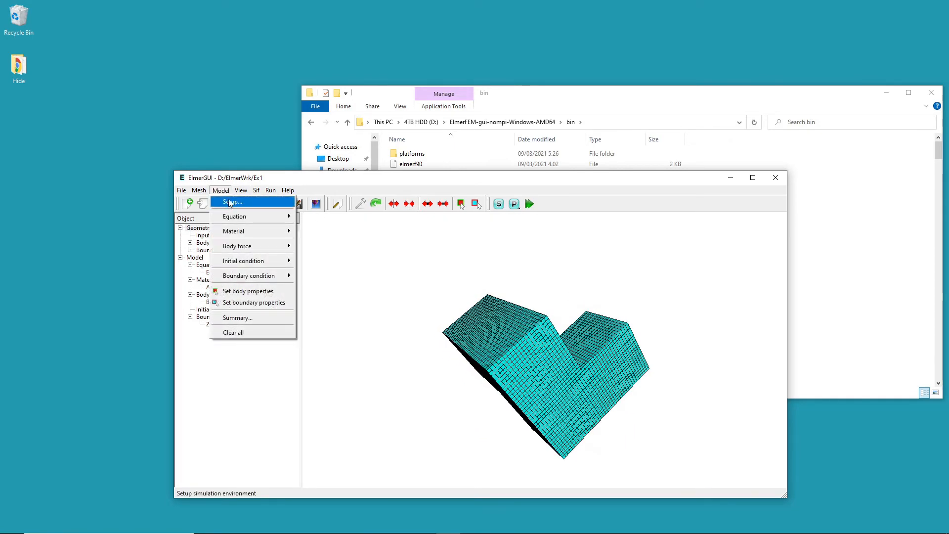
{"action": "left_click", "coordinate": [499, 207]}
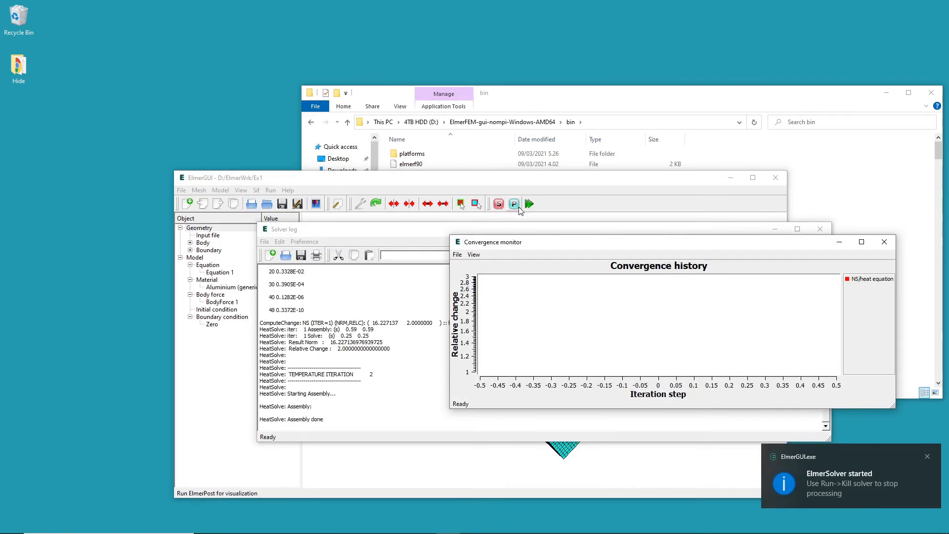
Step: Start the ElmerVTK postprocessor for the solved case and move its window clear of the log windows
{"action": "left_click", "coordinate": [243, 191]}
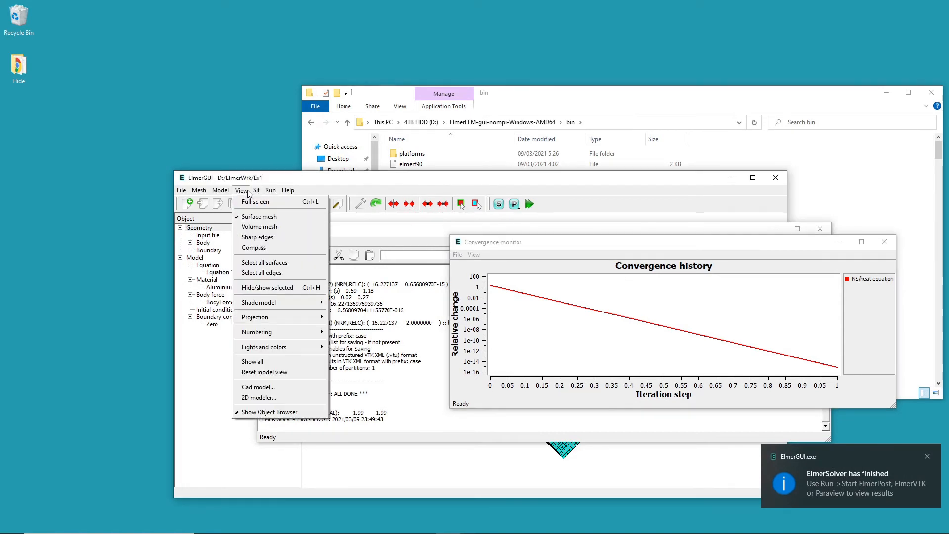
{"action": "mouse_move", "coordinate": [271, 191]}
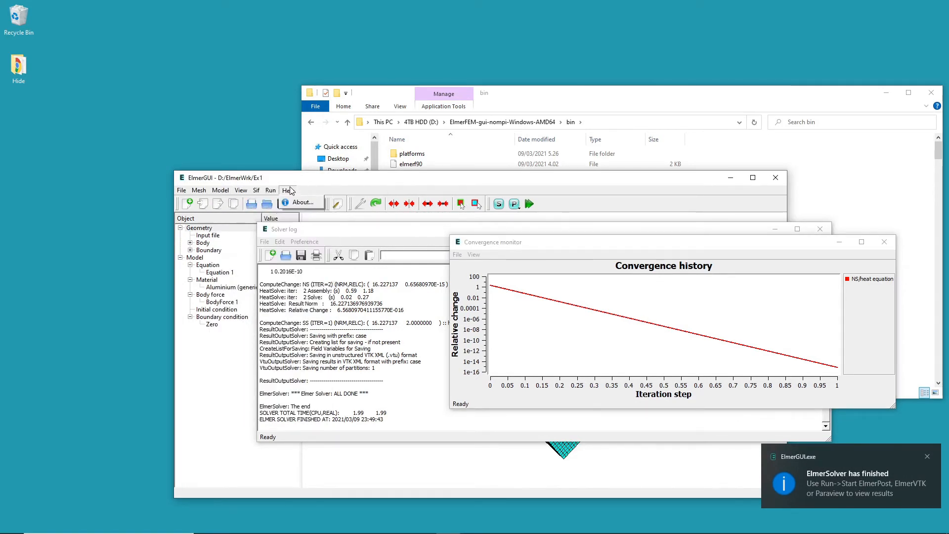
{"action": "left_click", "coordinate": [291, 281]}
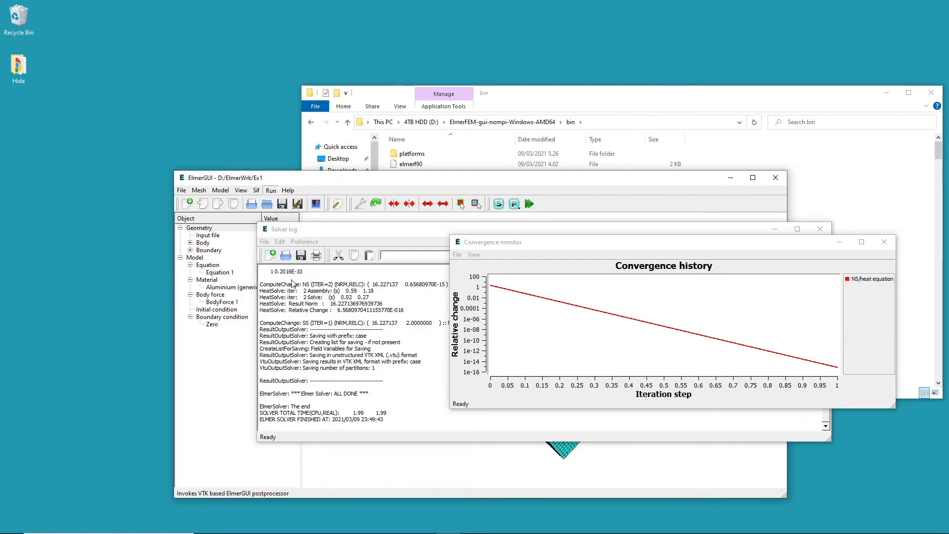
{"action": "left_click_drag", "start_coordinate": [441, 235], "coordinate": [411, 177]}
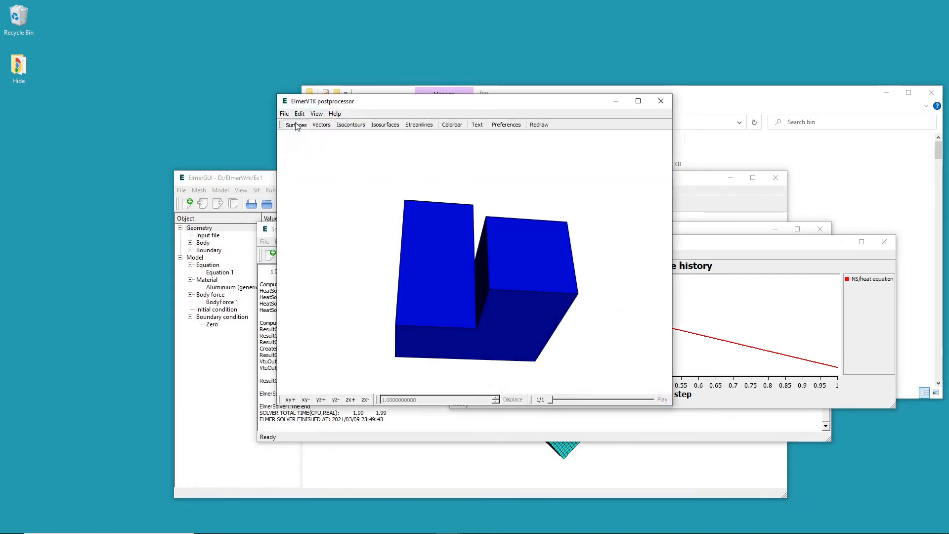
Step: Color the model surfaces by temperature and rotate the model to view the distribution from another side
{"action": "left_click", "coordinate": [296, 125]}
{"action": "left_click", "coordinate": [494, 199]}
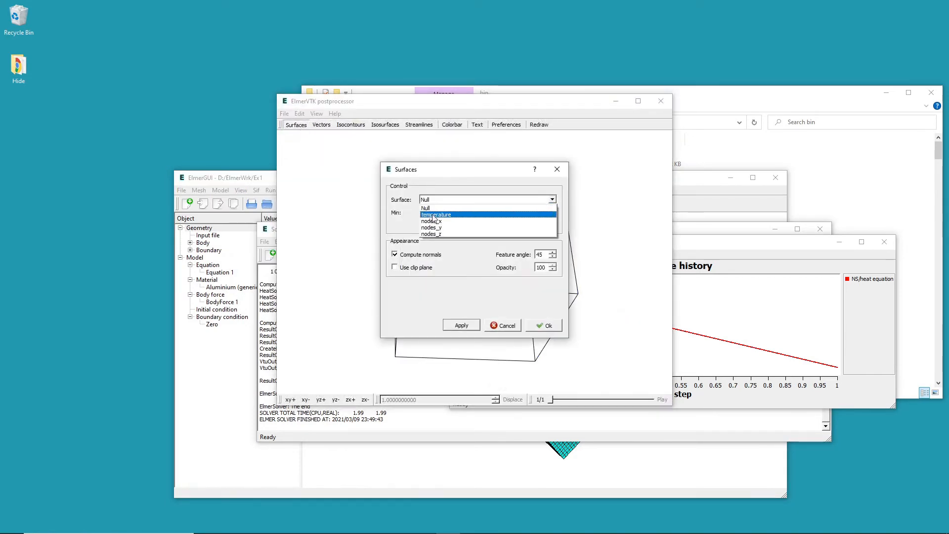
{"action": "left_click", "coordinate": [459, 216]}
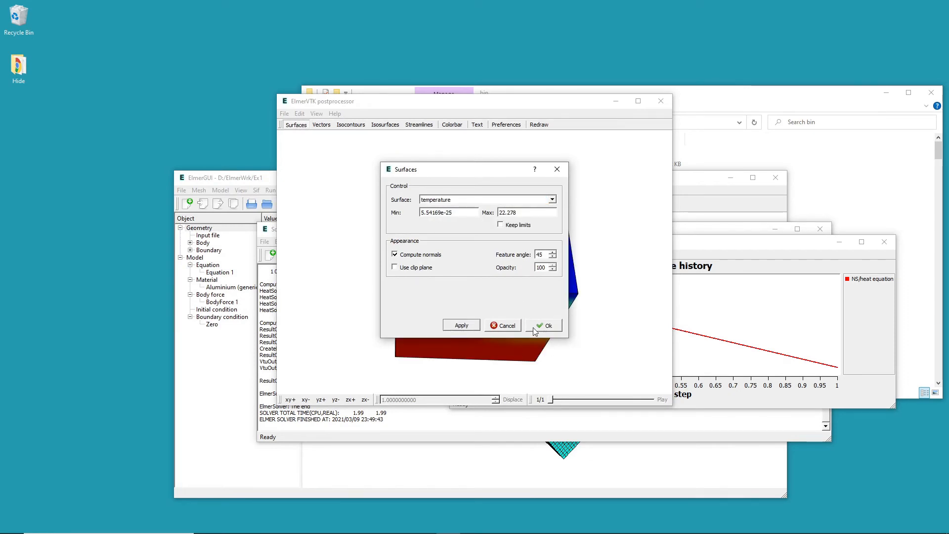
{"action": "left_click", "coordinate": [461, 325]}
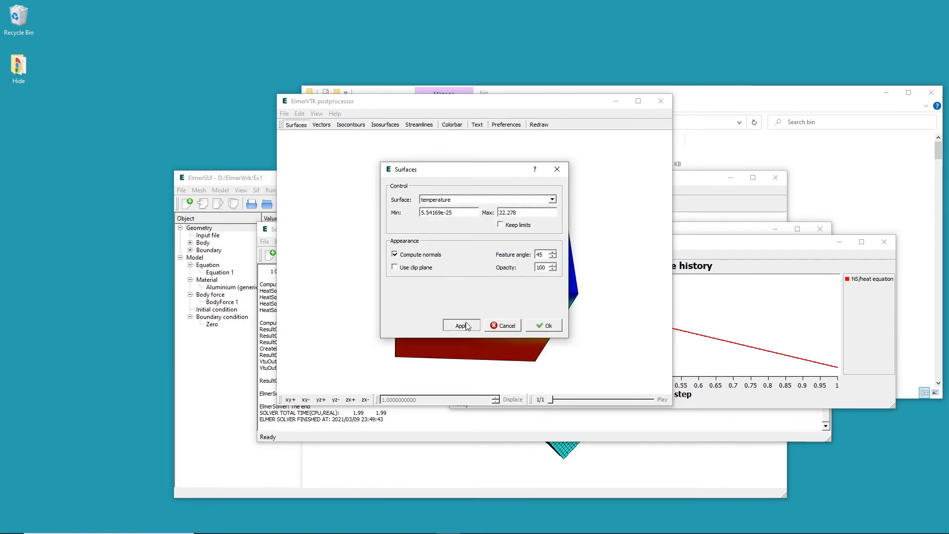
{"action": "left_click", "coordinate": [544, 326]}
{"action": "left_click_drag", "start_coordinate": [536, 311], "coordinate": [500, 186]}
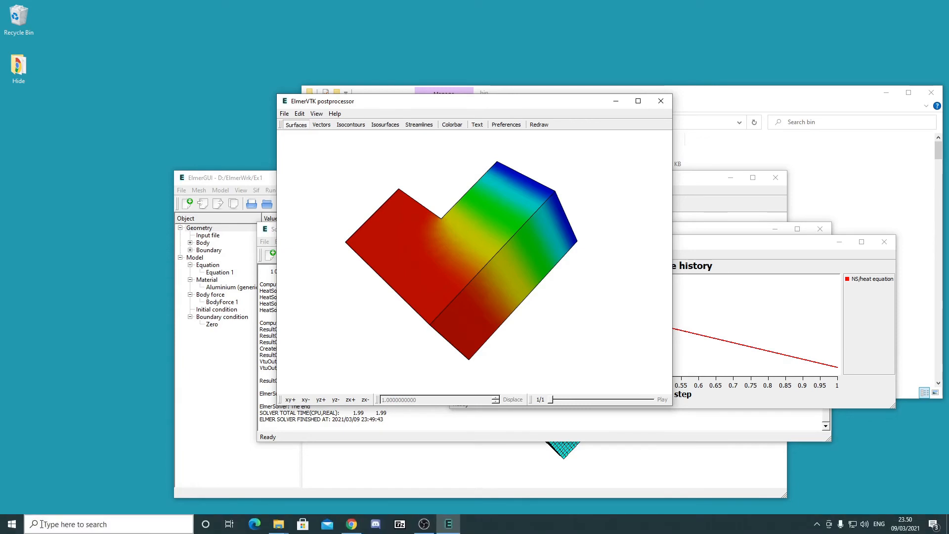
Step: Find Windows PowerShell with the Windows search and open it
{"action": "left_click", "coordinate": [45, 525]}
{"action": "type", "text": "power"}
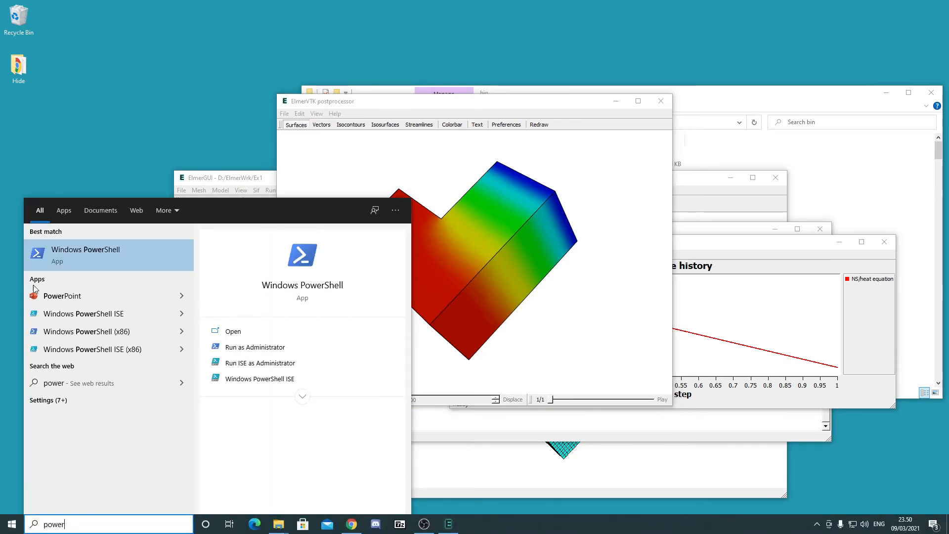
{"action": "left_click", "coordinate": [83, 253]}
{"action": "left_click", "coordinate": [226, 191]}
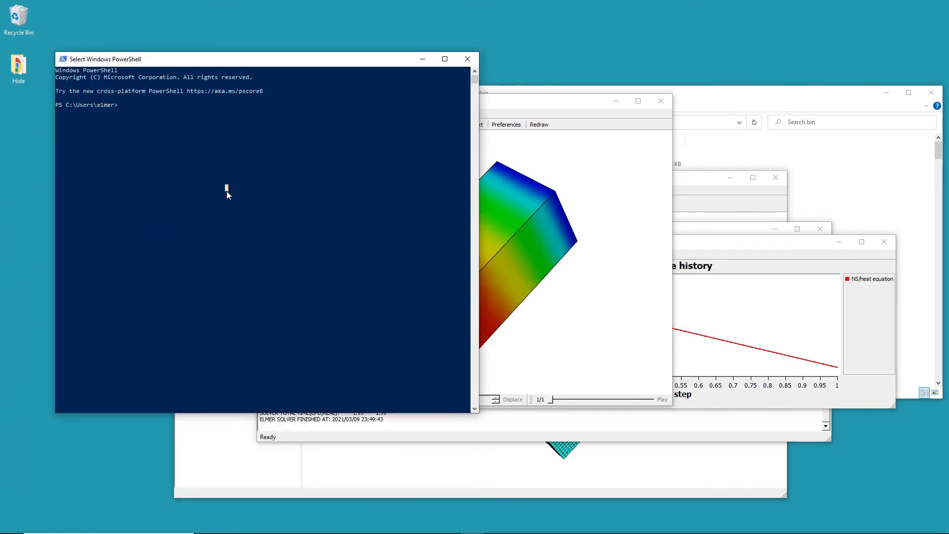
Step: Switch to drive D: in PowerShell and change into the ElmerWrk\Ex1 folder
{"action": "type", "text": "cd"}
{"action": "key", "text": "BackSpace"}
{"action": "key", "text": "BackSpace"}
{"action": "key", "text": "BackSpace"}
{"action": "type", "text": "d:;"}
{"action": "key", "text": "Return"}
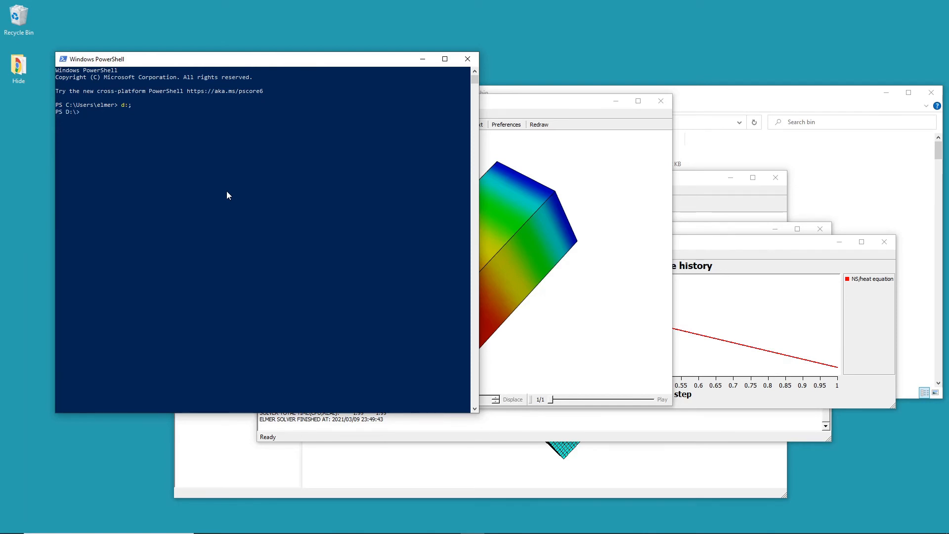
{"action": "type", "text": "cd Elmer"}
{"action": "key", "text": "Tab"}
{"action": "key", "text": "Return"}
{"action": "type", "text": "cd Ex"}
{"action": "key", "text": "Tab"}
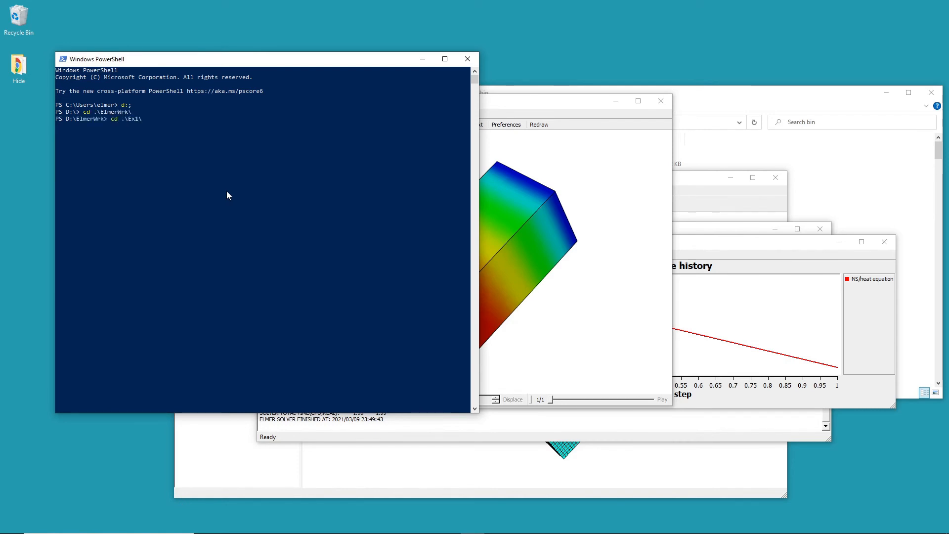
{"action": "key", "text": "Return"}
Step: Run ElmerSolver from the command line in the Ex1 folder
{"action": "type", "text": "ElmerSolv"}
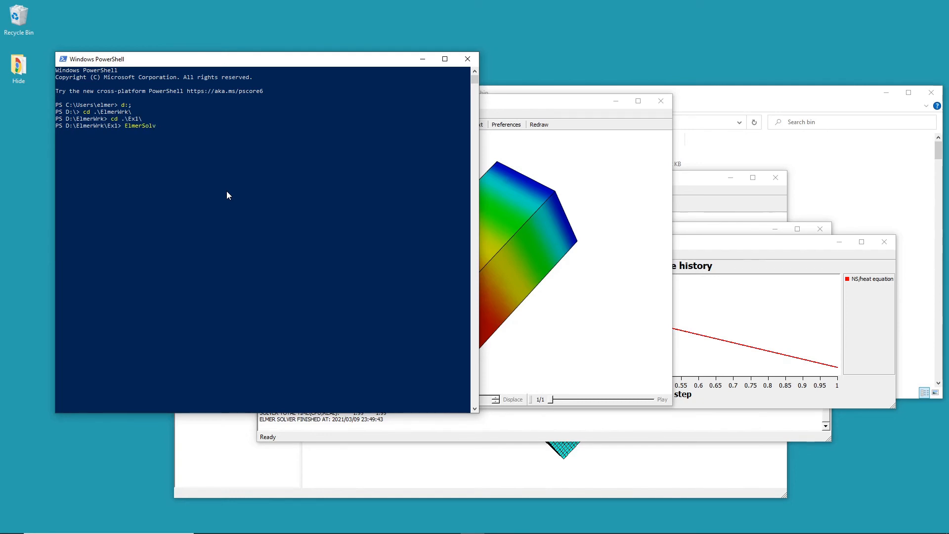
{"action": "type", "text": "er"}
{"action": "key", "text": "Return"}
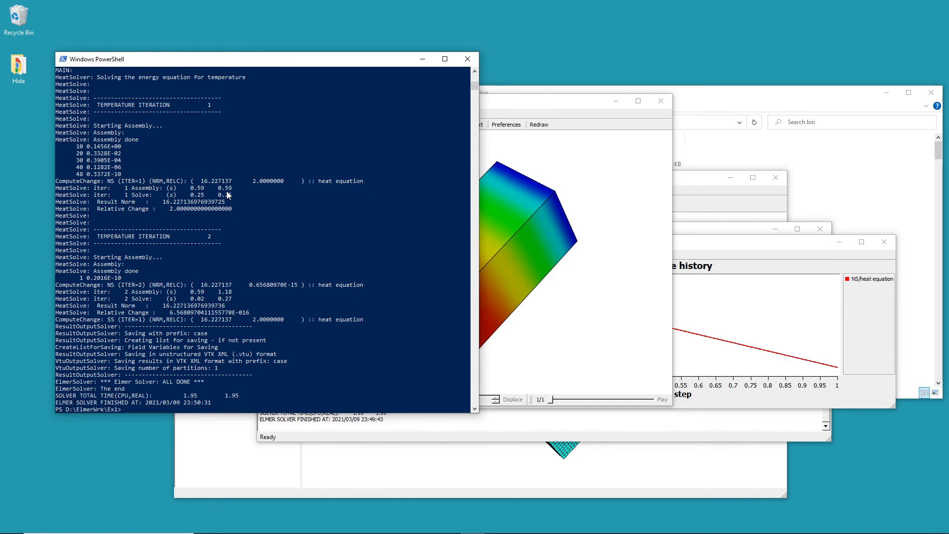
Step: Go back up to the ElmerWrk folder and list its contents
{"action": "type", "text": "cd .."}
{"action": "key", "text": "Return"}
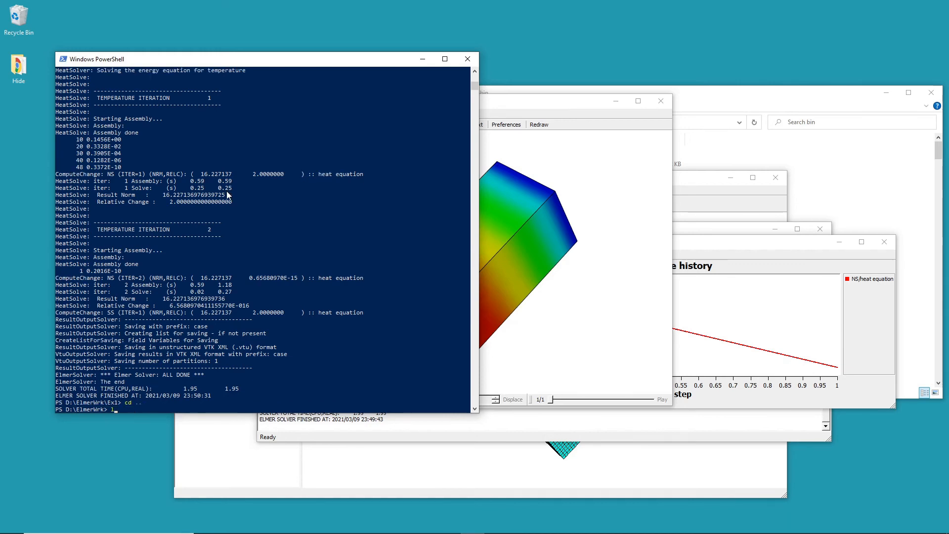
{"action": "type", "text": "ls"}
{"action": "key", "text": "Return"}
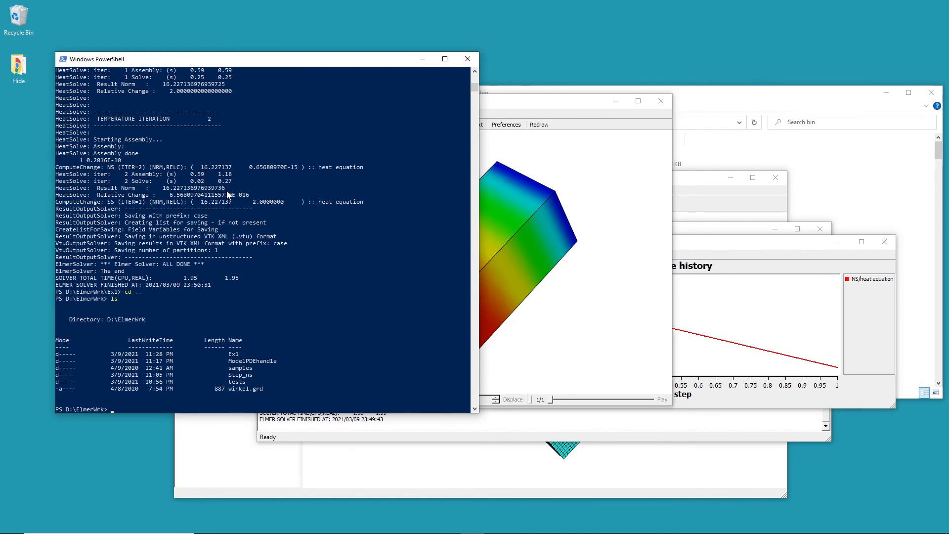
Step: Change into the ModelPDEhandle folder and list its files
{"action": "type", "text": "cd .\\Mod"}
{"action": "key", "text": "Tab"}
{"action": "key", "text": "Return"}
{"action": "type", "text": "ls"}
{"action": "key", "text": "Return"}
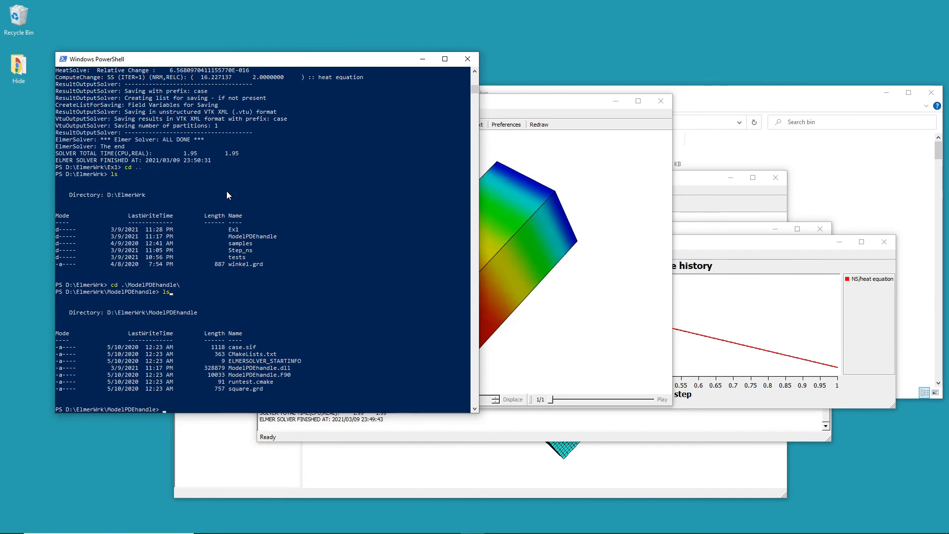
Step: Compile ModelPDEhandle.F90 into ModelPDEhandle.dll with elmerf90, using the -o option for the output file
{"action": "type", "text": "elmerf90 -"}
{"action": "type", "text": "o .\\M"}
{"action": "key", "text": "Tab"}
{"action": "key", "text": "Tab"}
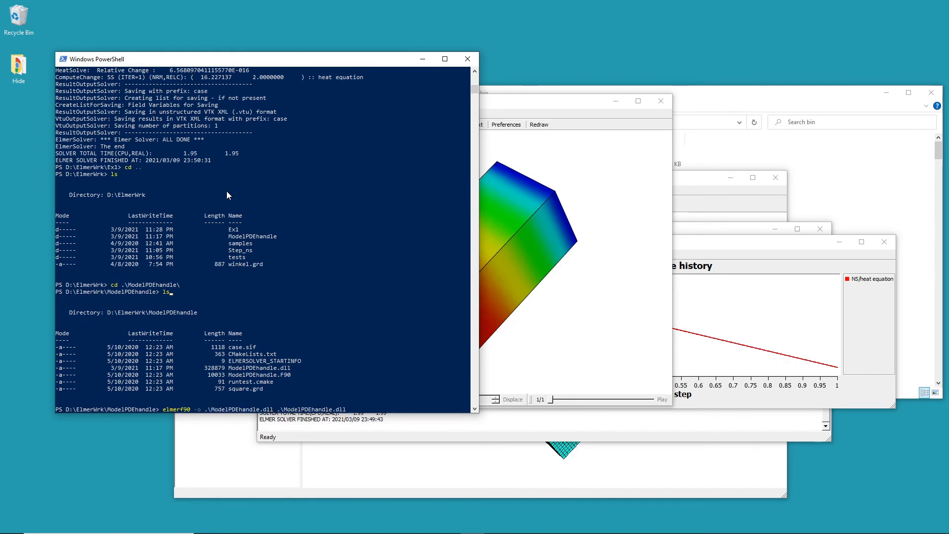
{"action": "key", "text": "BackSpace"}
{"action": "key", "text": "BackSpace"}
{"action": "key", "text": "BackSpace"}
{"action": "type", "text": "F90"}
{"action": "key", "text": "Return"}
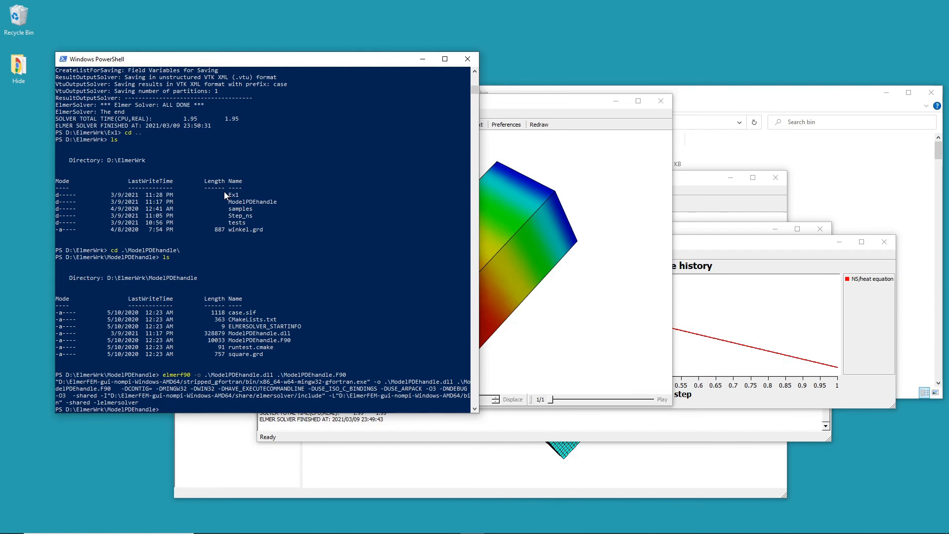
{"action": "mouse_move", "coordinate": [743, 533]}
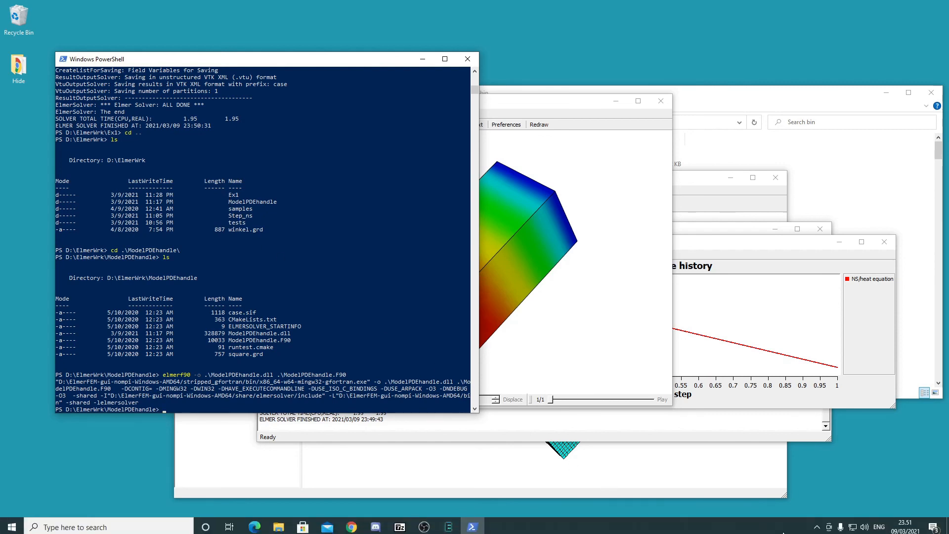